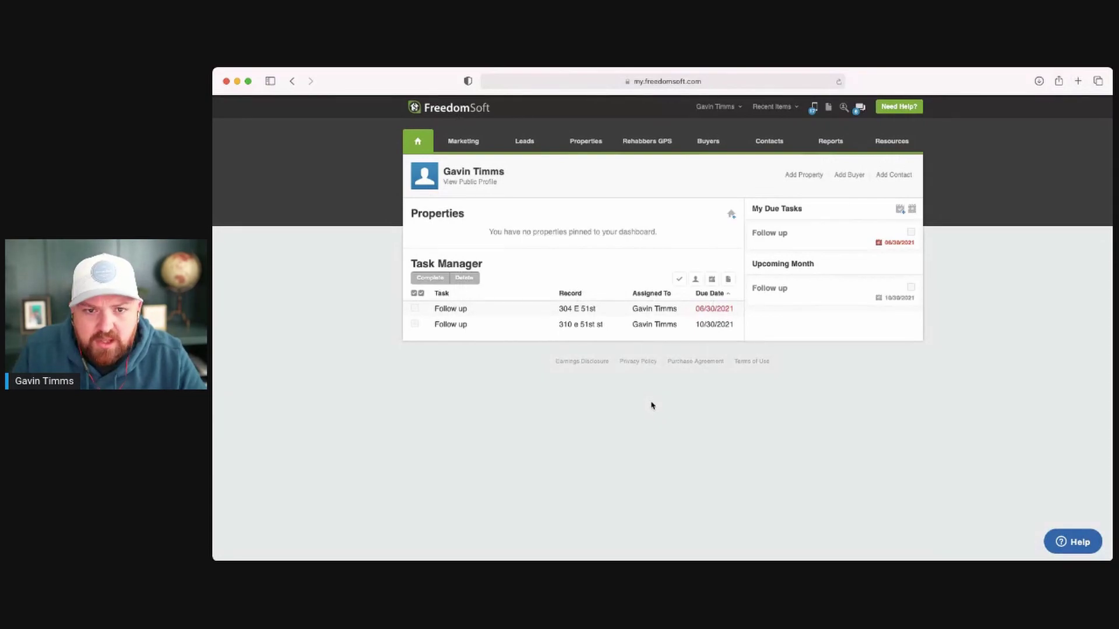
Go to Settings > Workflow Automation and open the example seller lead workflow
mouse_move(528, 142)
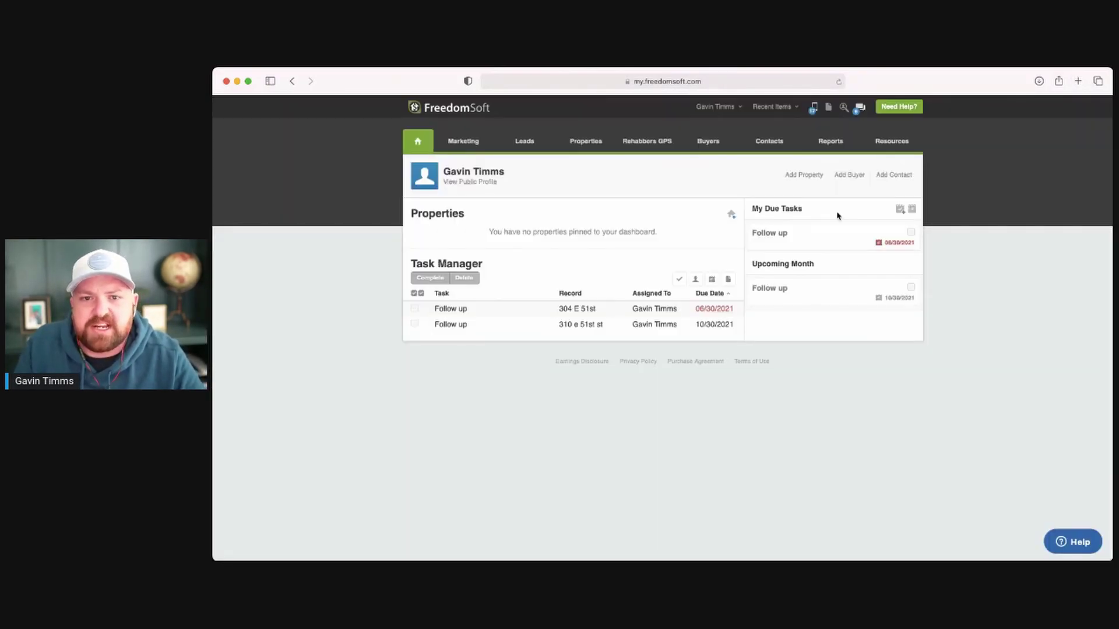
mouse_move(733, 111)
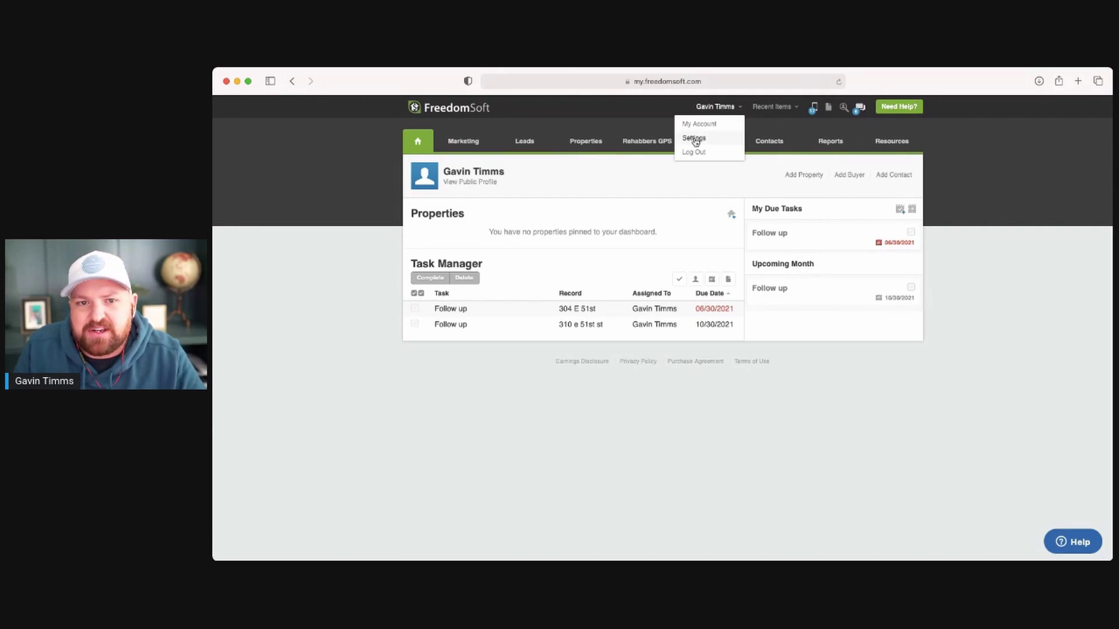
click(695, 140)
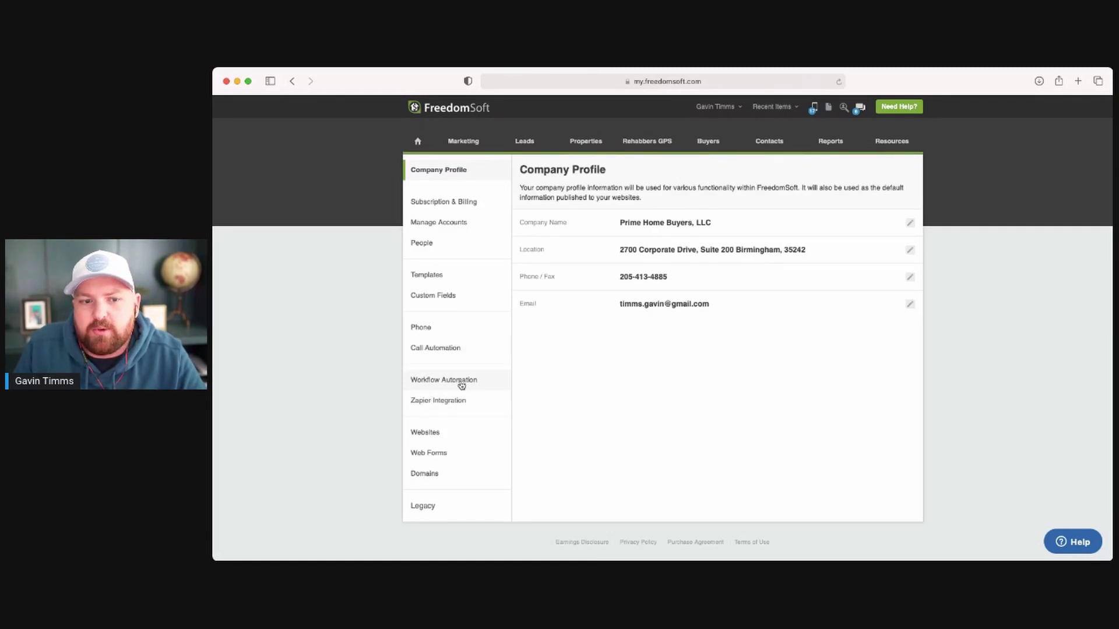
click(462, 384)
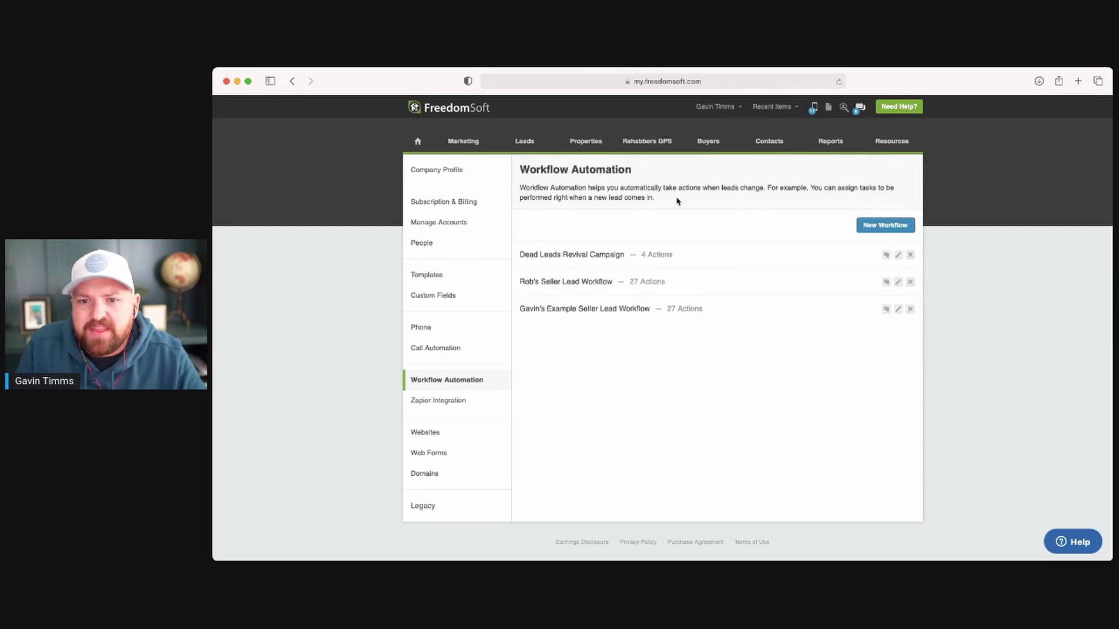
click(886, 226)
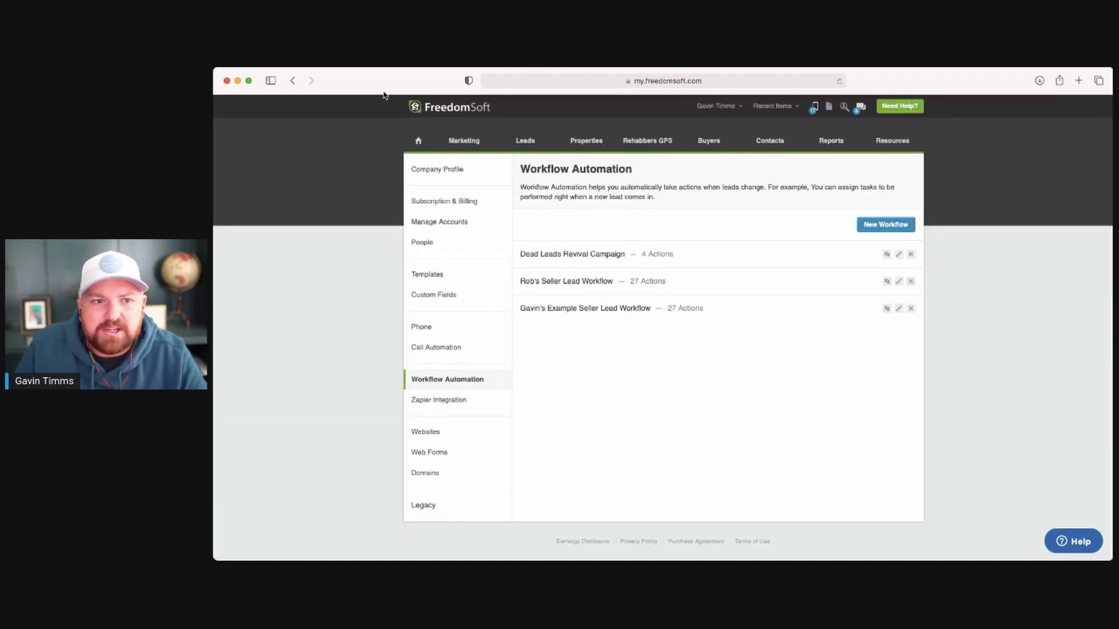
click(884, 314)
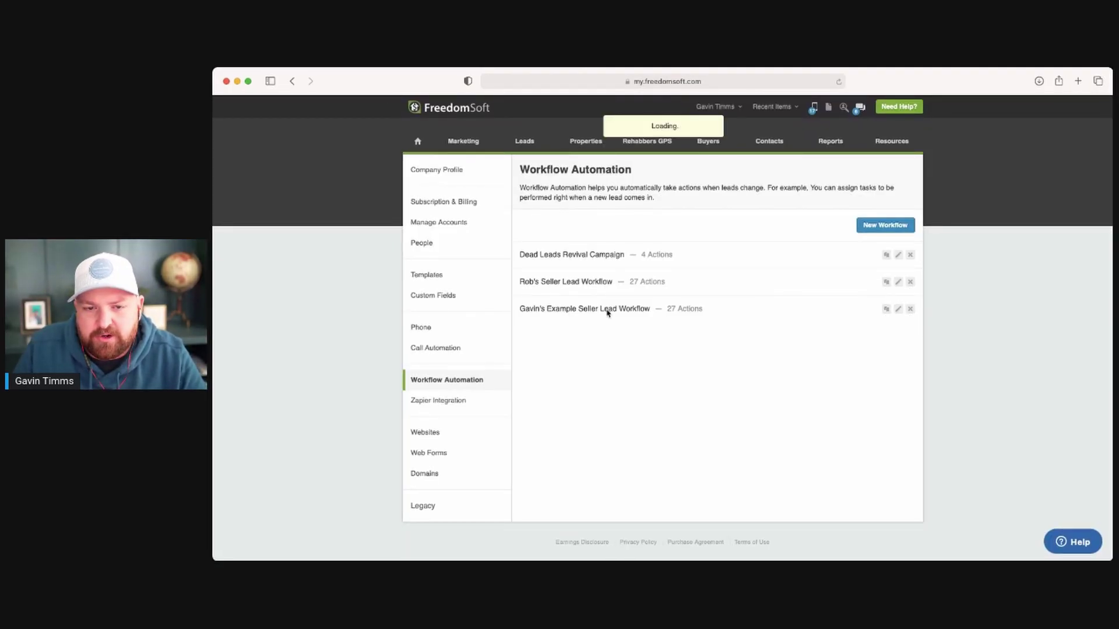
Expand Cold Follow-up to review its six delayed SMS actions and 220-day Restart Follow-Up
scroll(663, 358, down, 2)
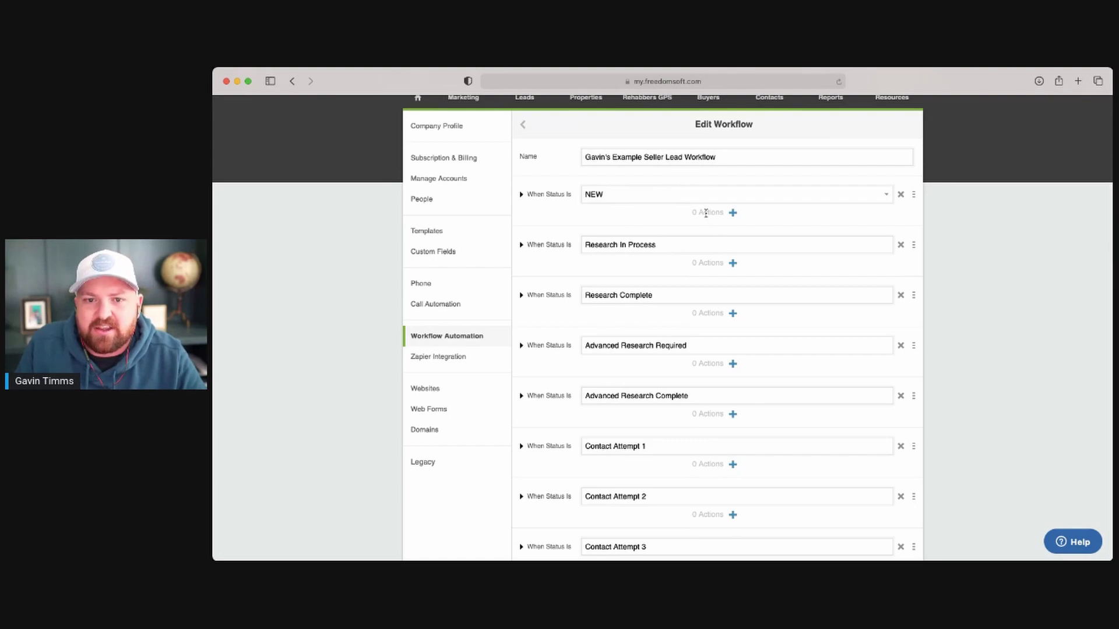
scroll(706, 345, down, 10)
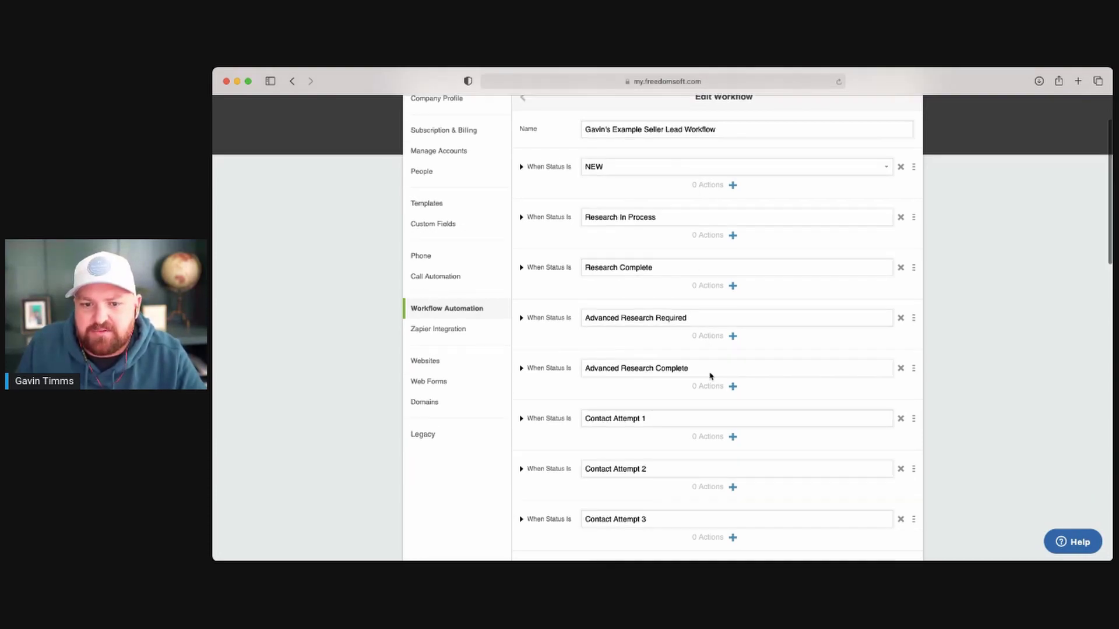
scroll(694, 389, down, 12)
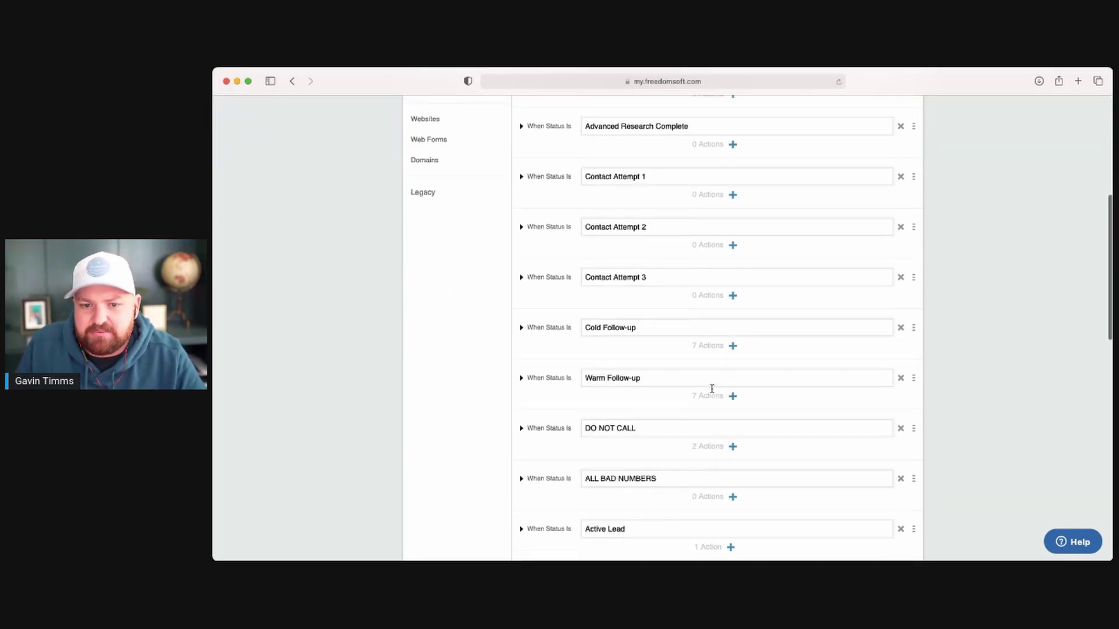
scroll(713, 395, up, 20)
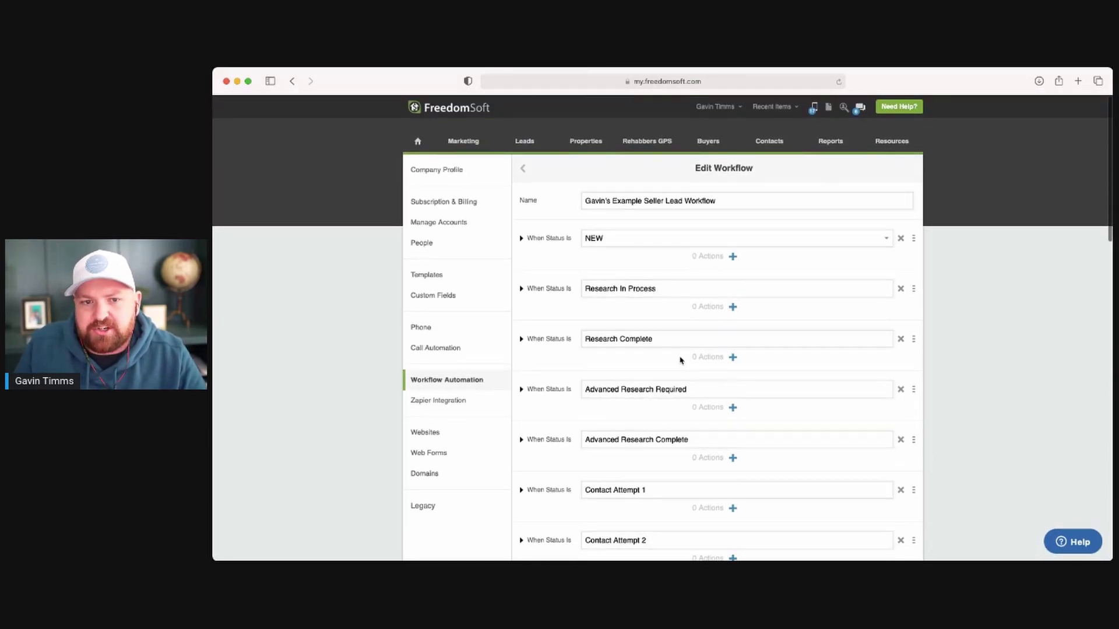
scroll(620, 308, down, 6)
scroll(623, 317, down, 2)
scroll(700, 322, down, 3)
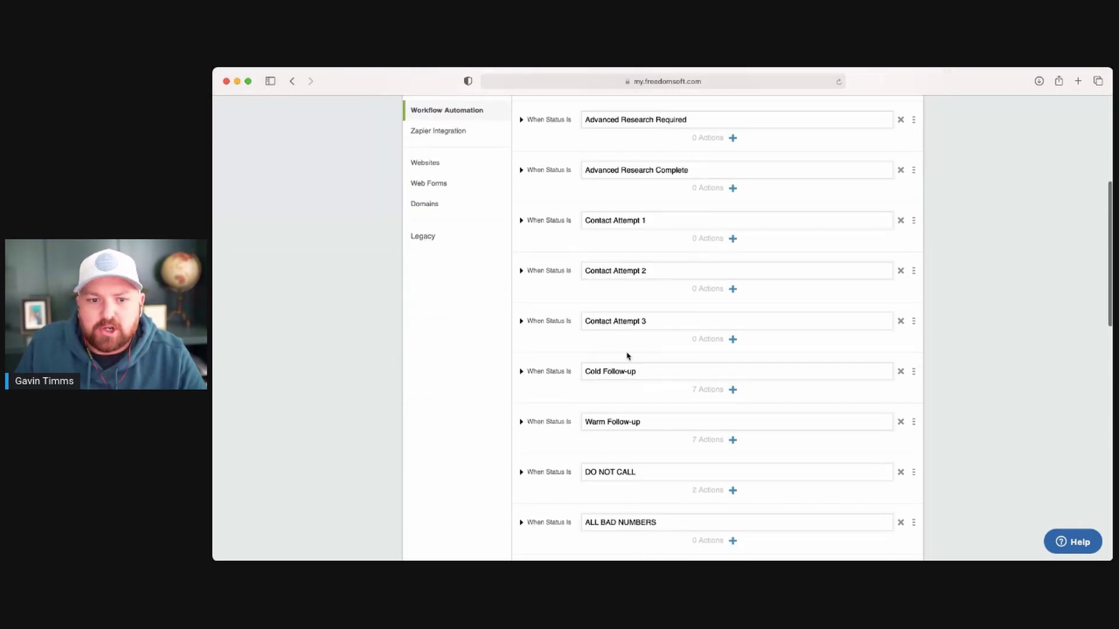
click(521, 373)
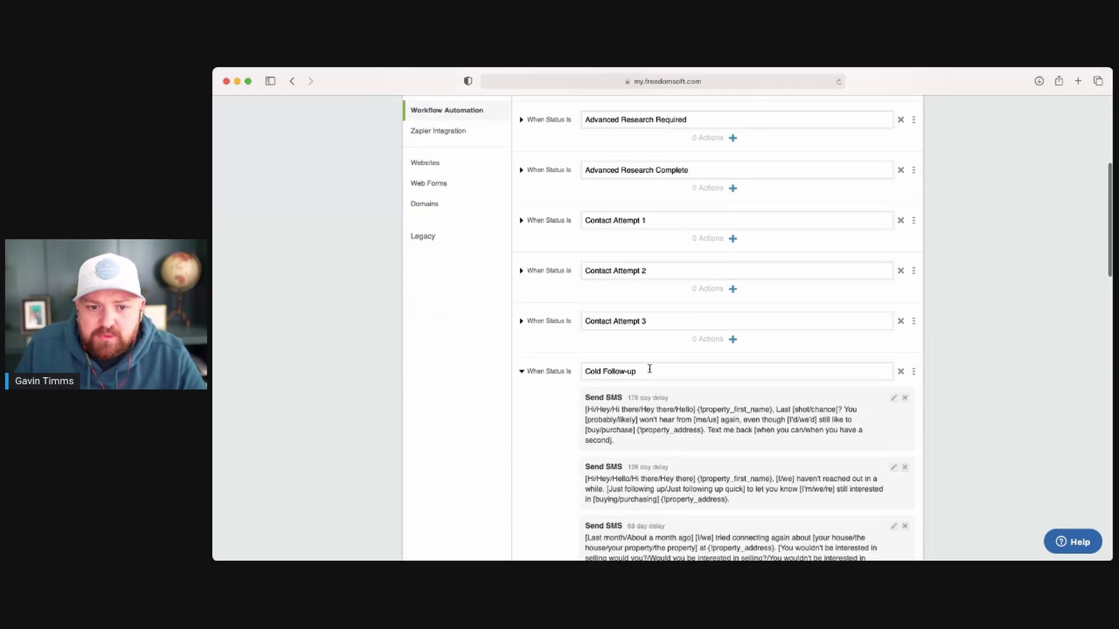
scroll(650, 370, down, 12)
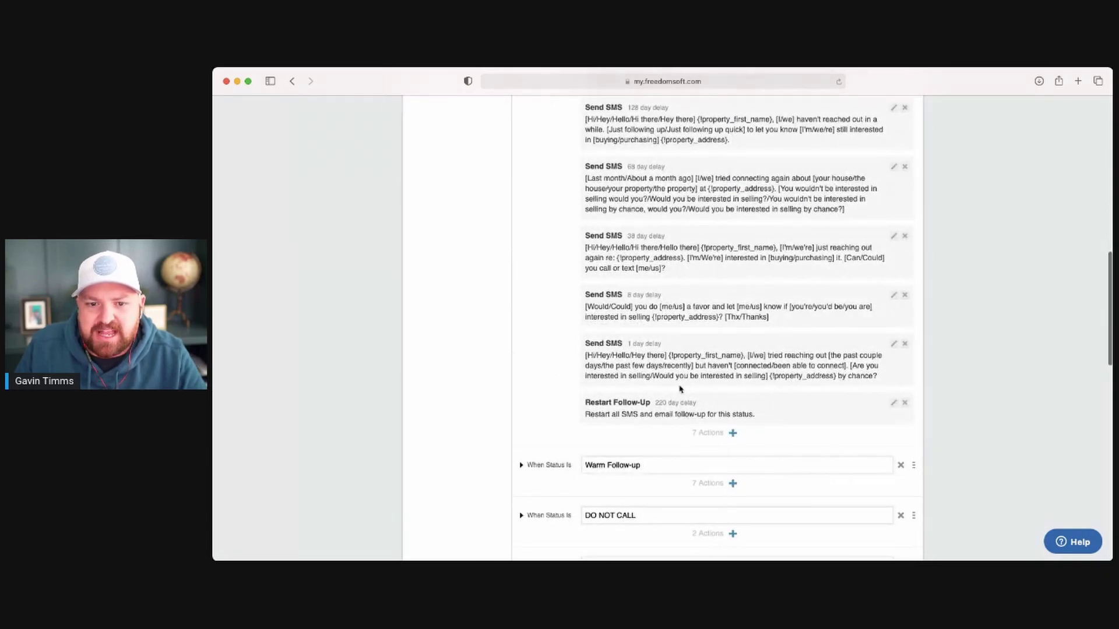
scroll(644, 399, up, 1)
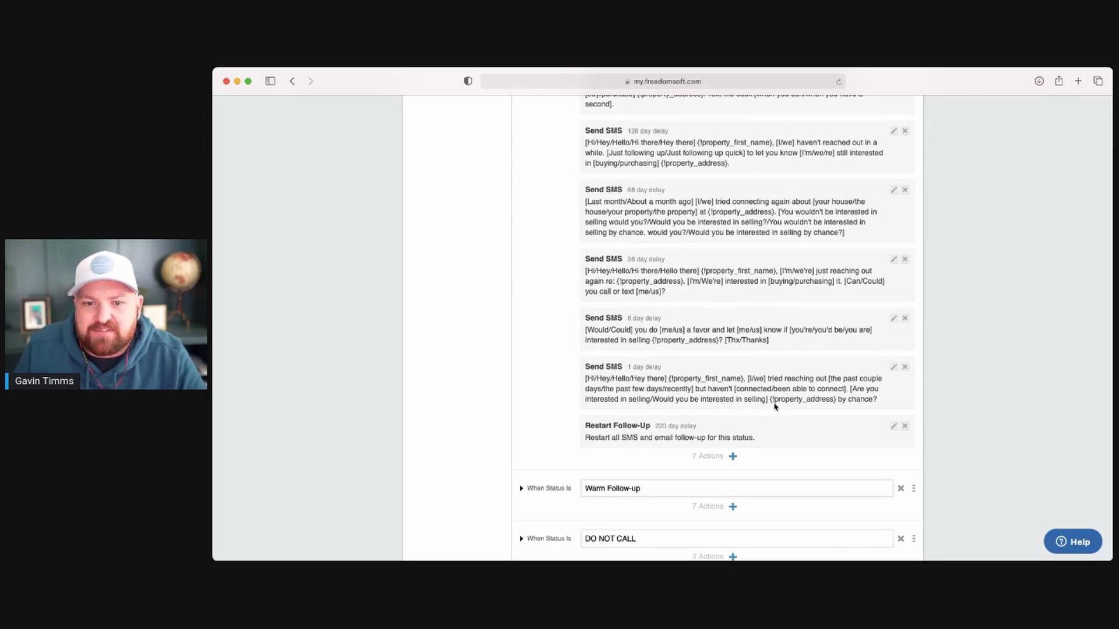
scroll(775, 406, up, 2)
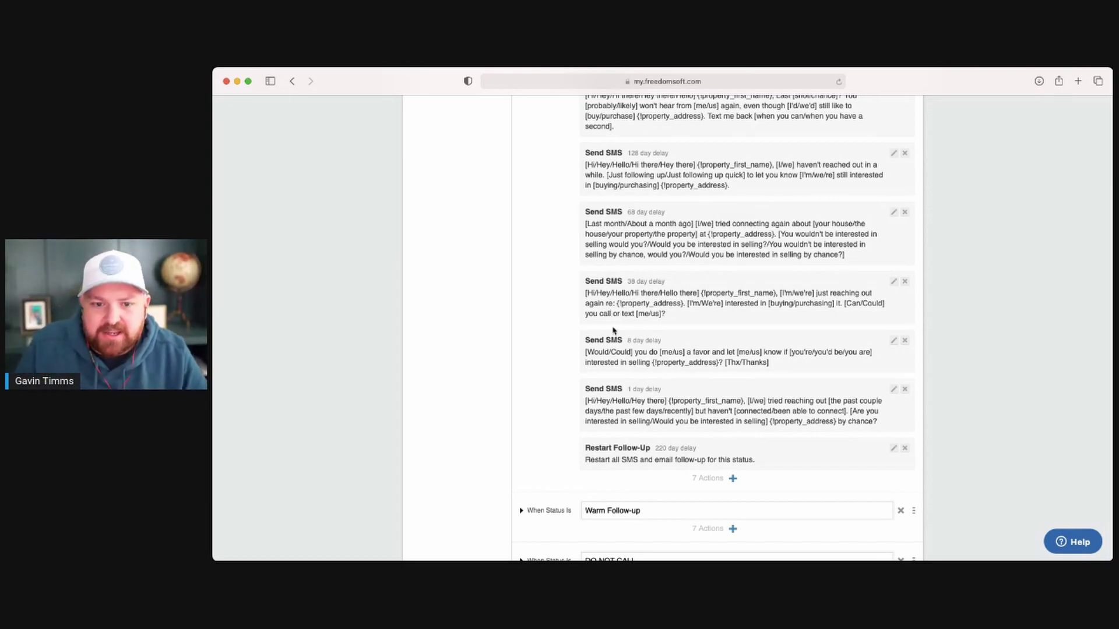
scroll(611, 317, down, 2)
scroll(615, 280, up, 5)
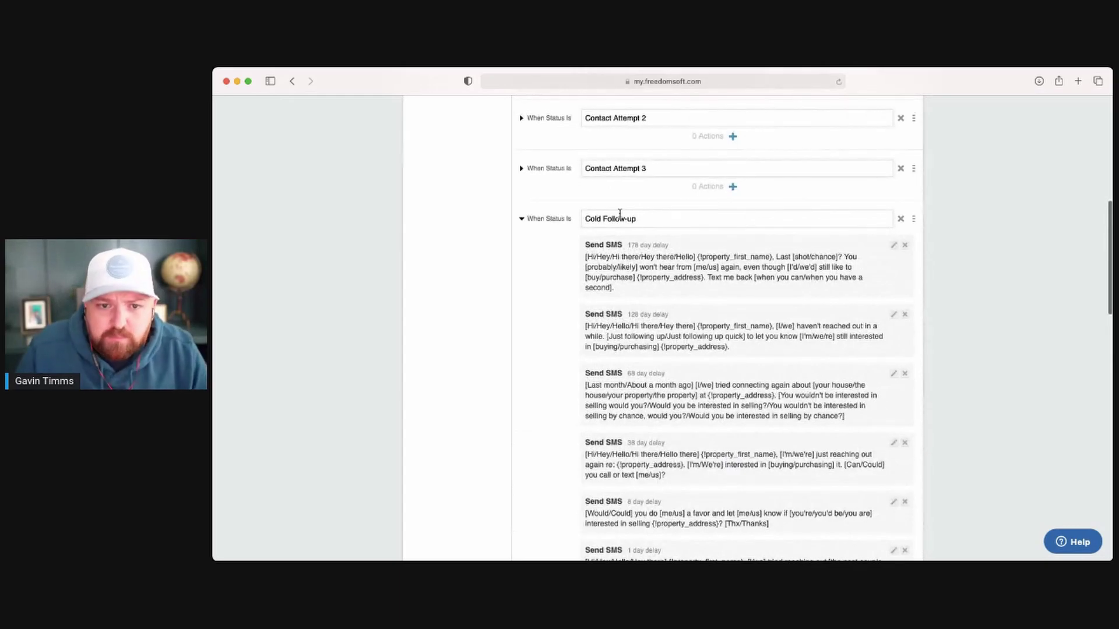
scroll(613, 240, down, 4)
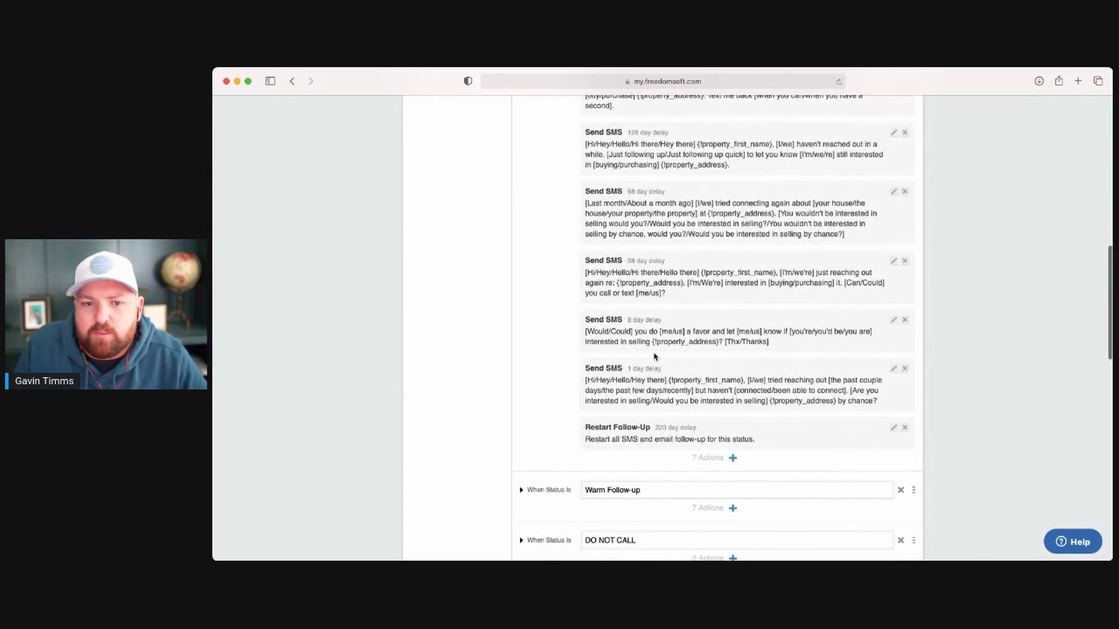
scroll(628, 195, up, 1)
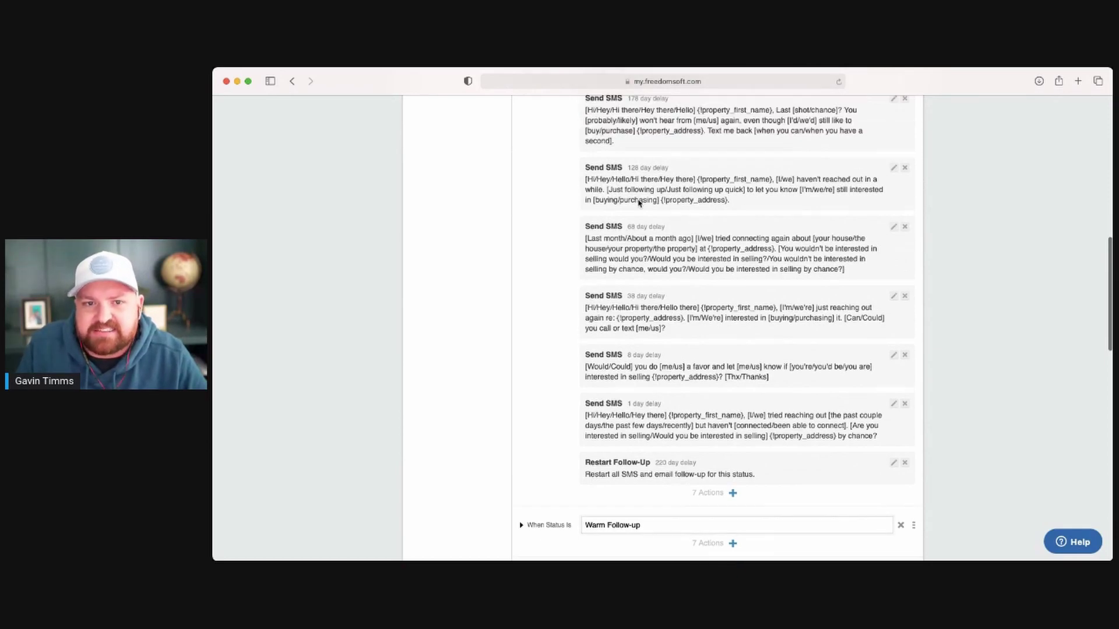
scroll(662, 210, up, 2)
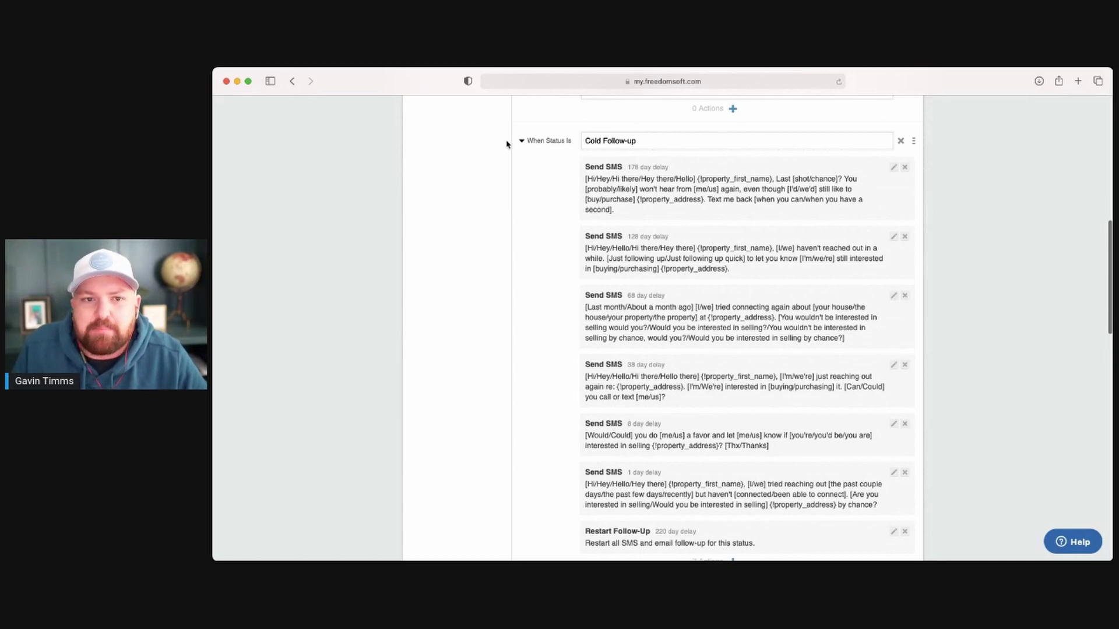
Collapse Cold Follow-up and briefly inspect the Appointment Scheduled and Contract Sent actions
click(521, 142)
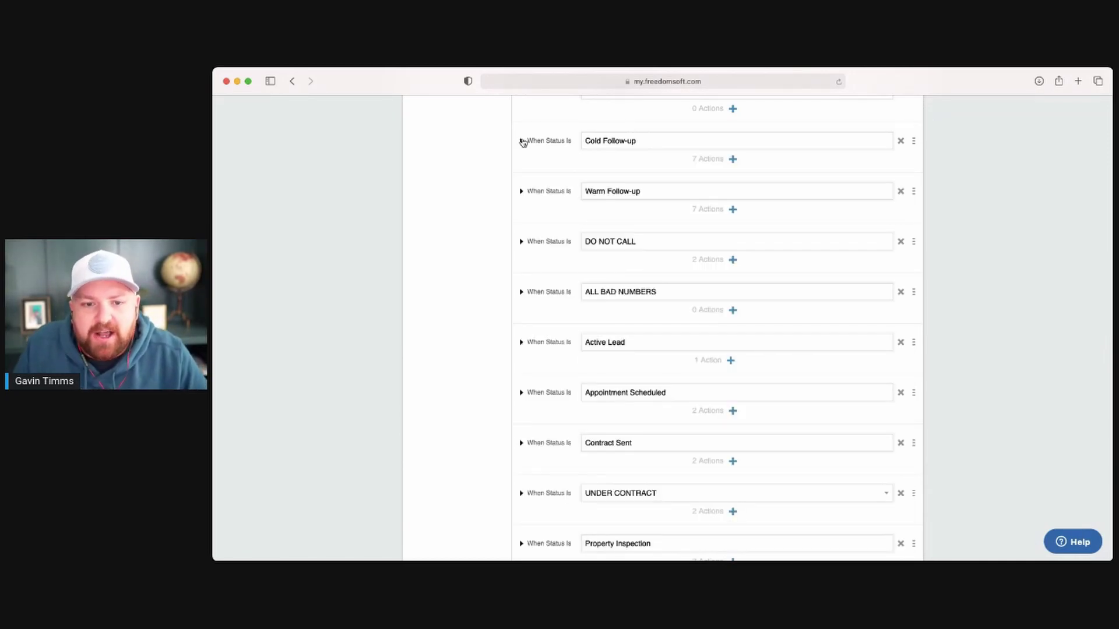
scroll(609, 243, down, 3)
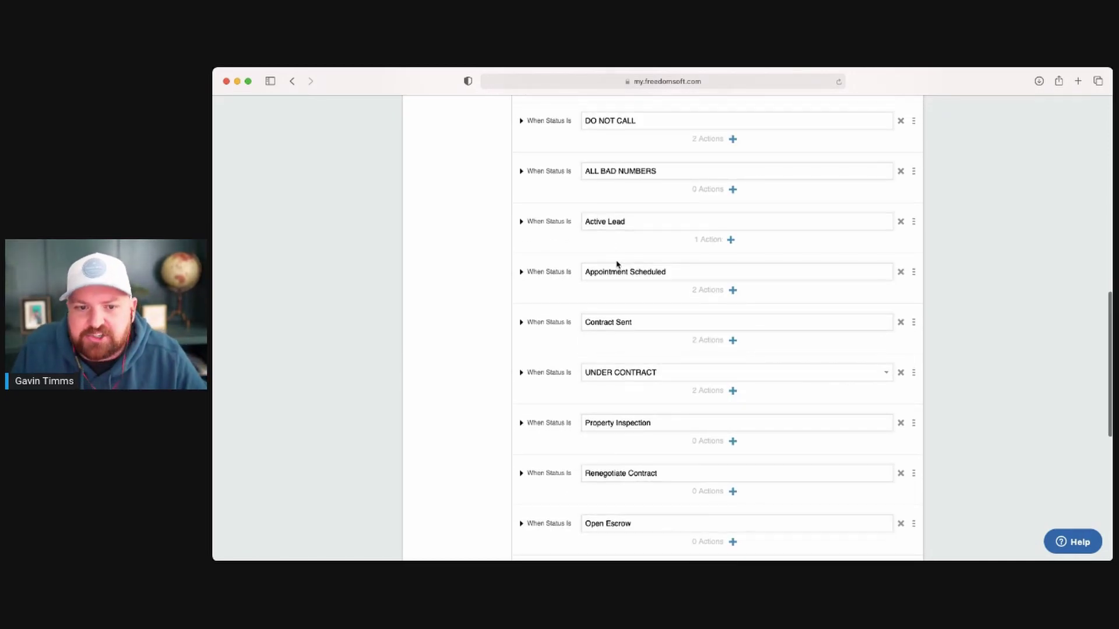
click(521, 272)
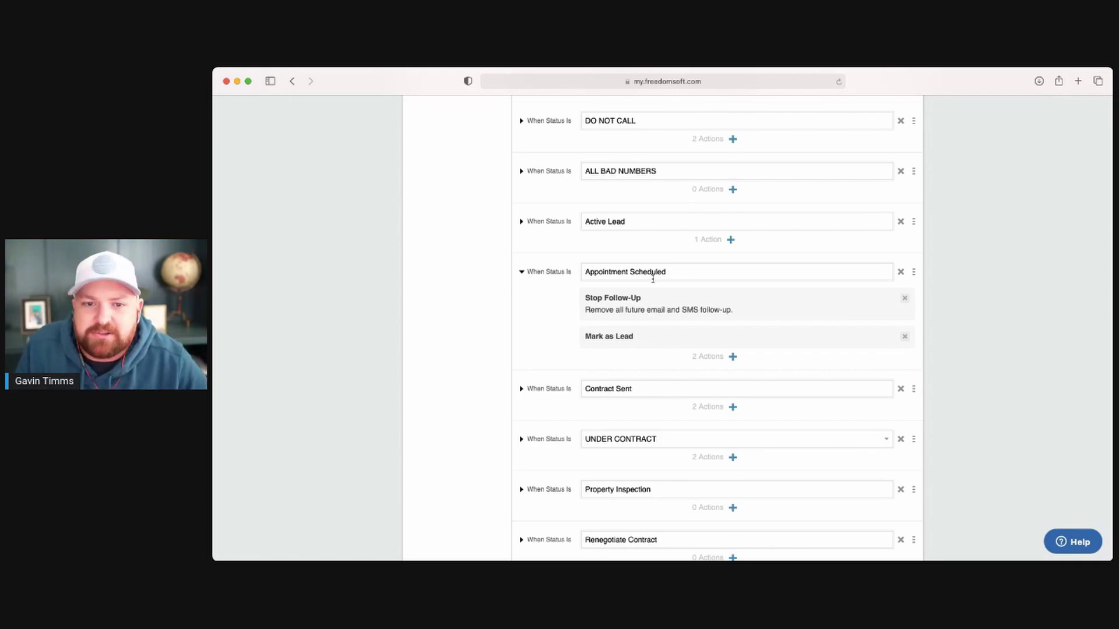
click(521, 272)
scroll(553, 283, down, 2)
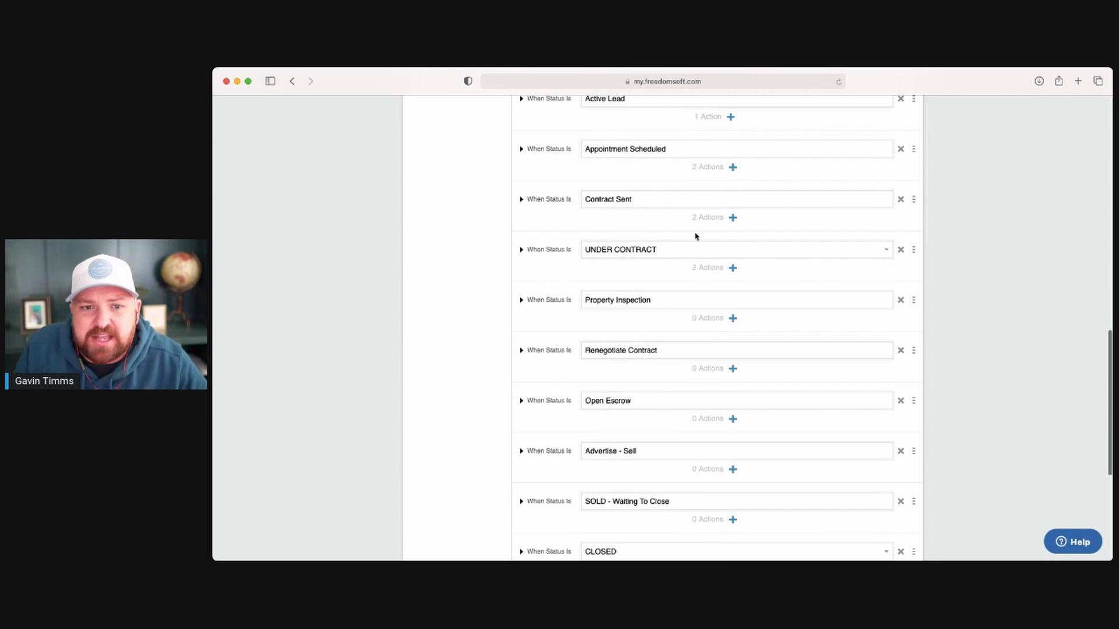
click(522, 200)
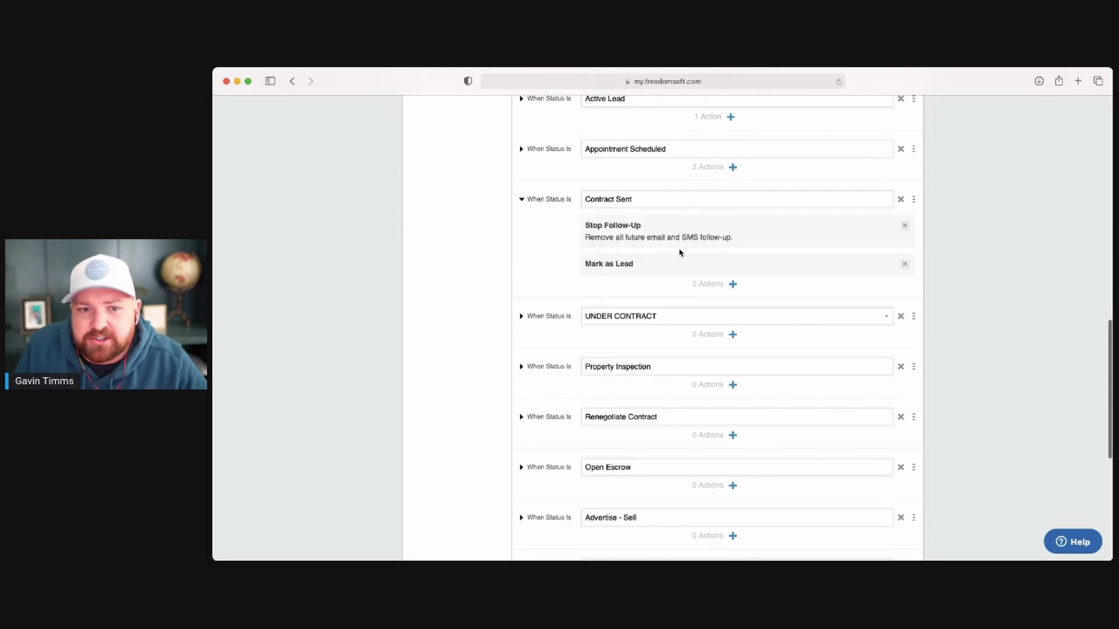
click(522, 200)
Expand DEAD to show its Stop Follow-Up and 180-day SMS, then return to the top
scroll(600, 319, down, 2)
scroll(622, 407, down, 2)
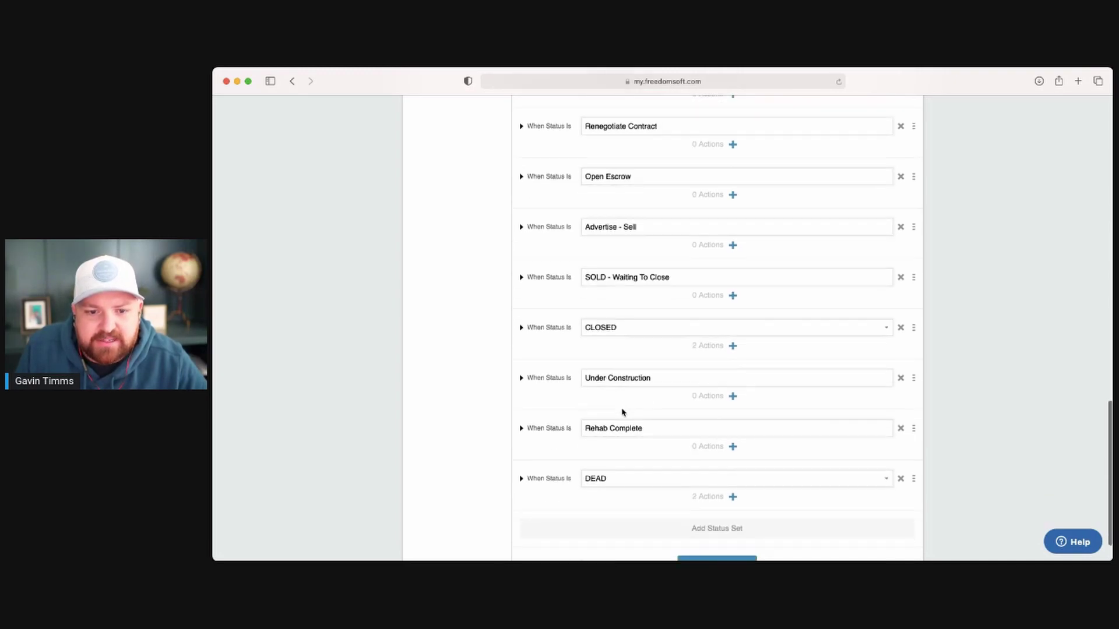
click(521, 478)
scroll(550, 482, down, 2)
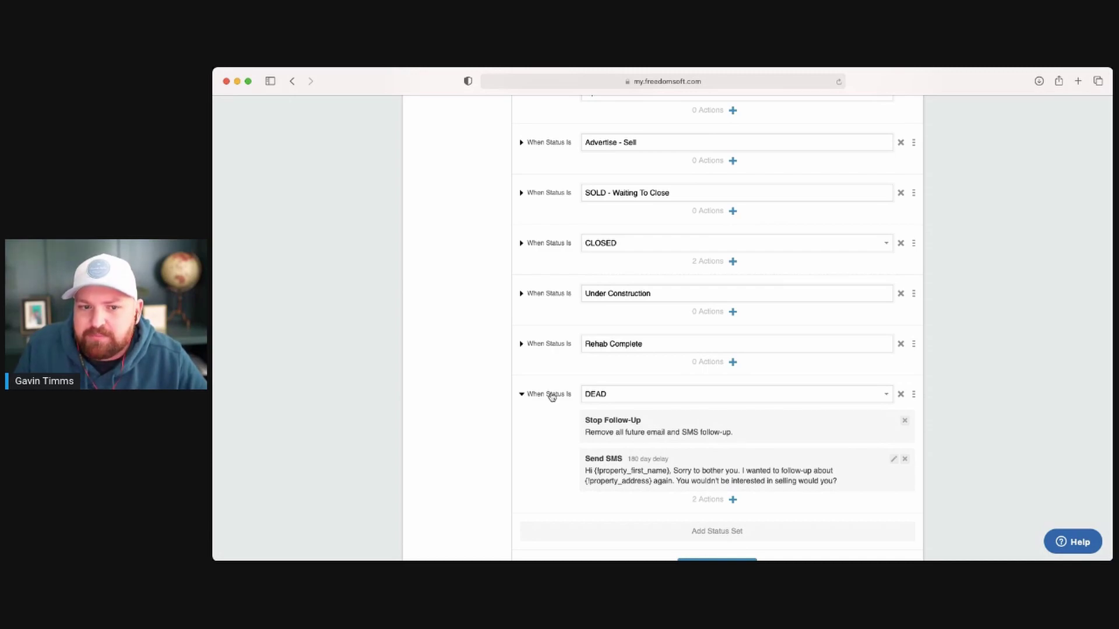
scroll(551, 397, up, 5)
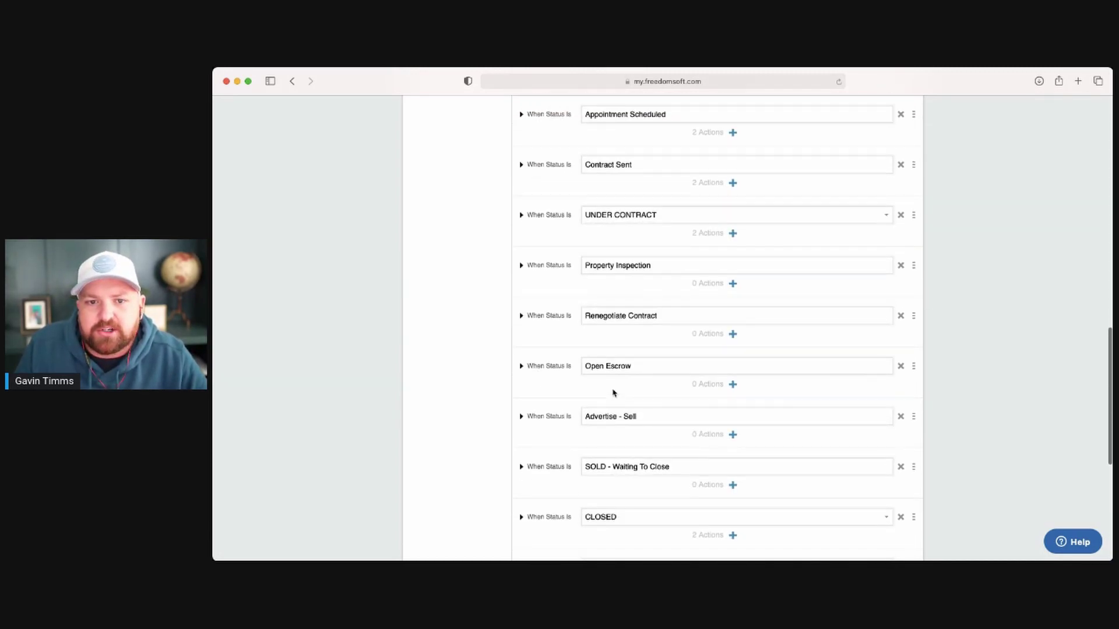
scroll(613, 394, up, 7)
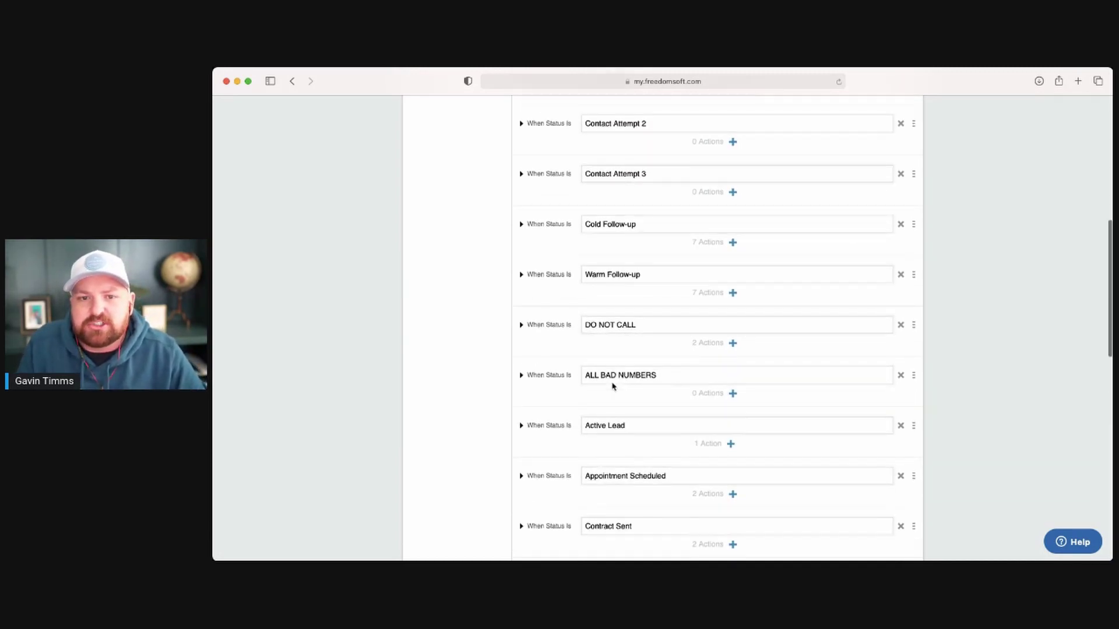
scroll(736, 245, up, 2)
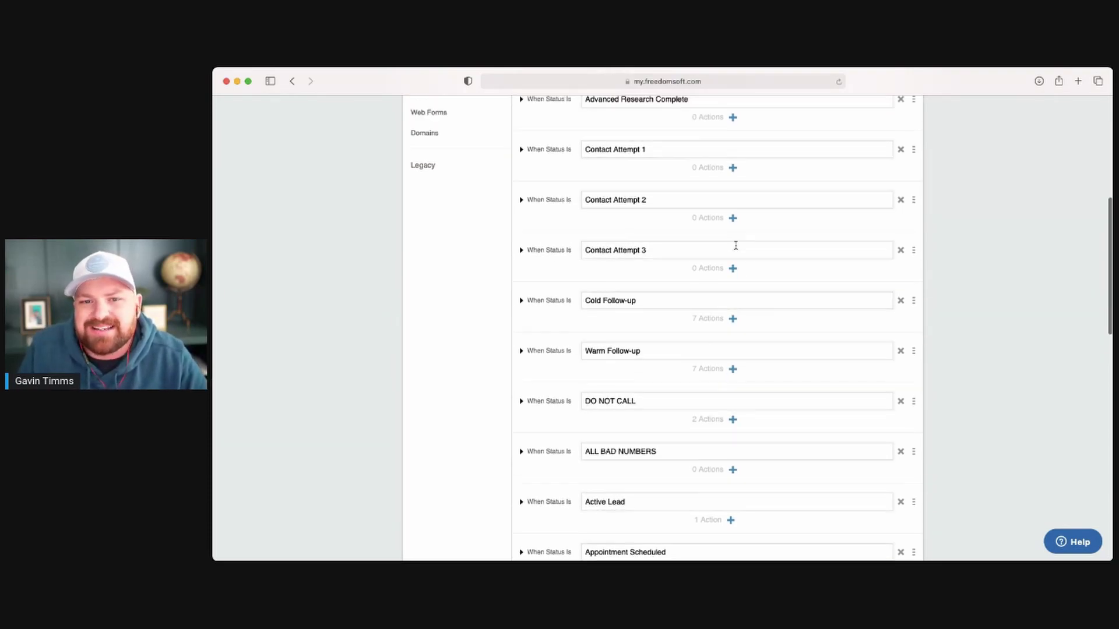
scroll(738, 247, up, 6)
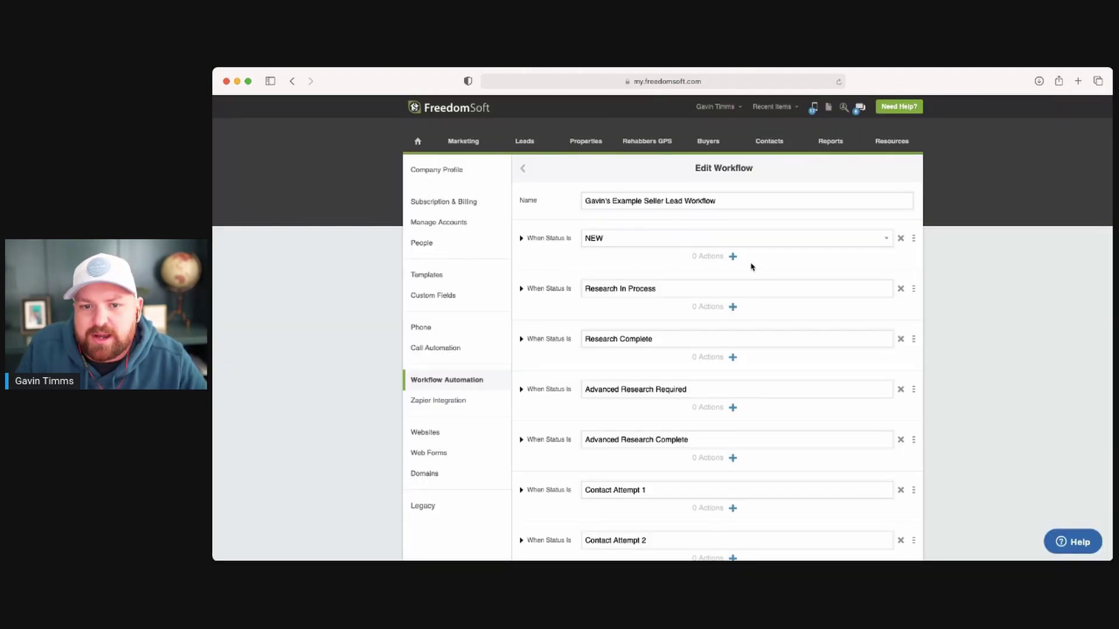
Add an SMS action to NEW with a draft message starting 'Hi {!property_first_name}'
click(733, 256)
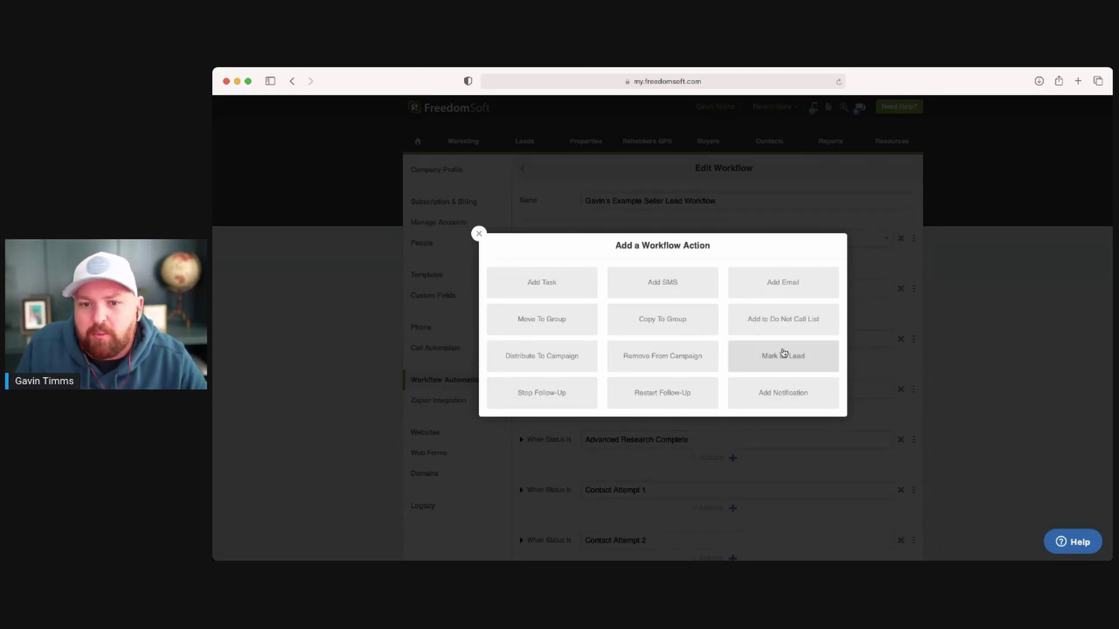
click(670, 285)
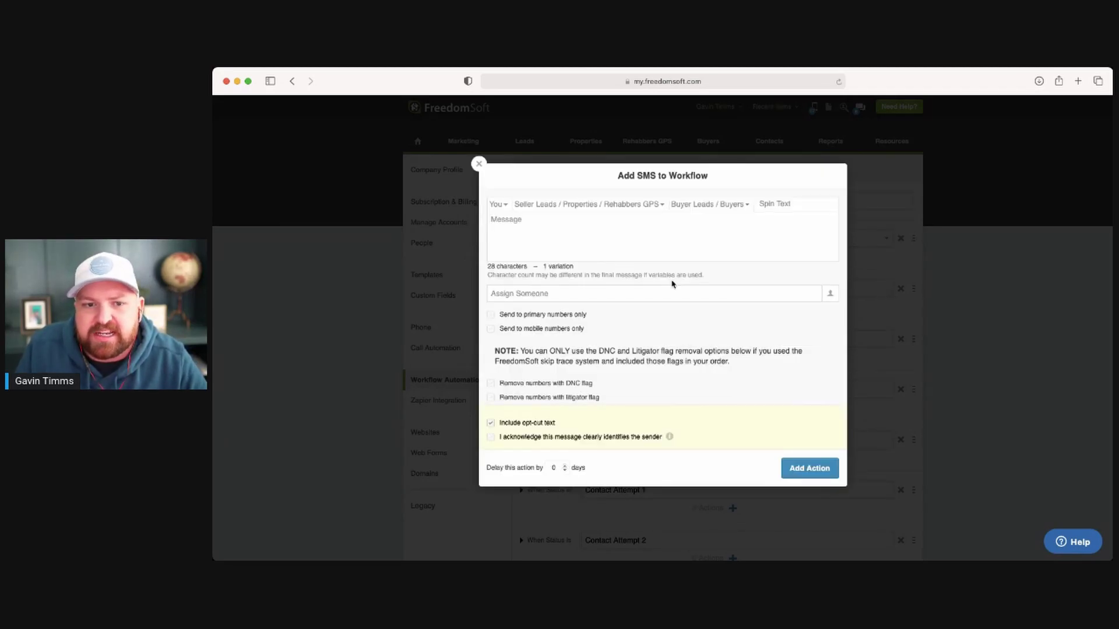
click(511, 225)
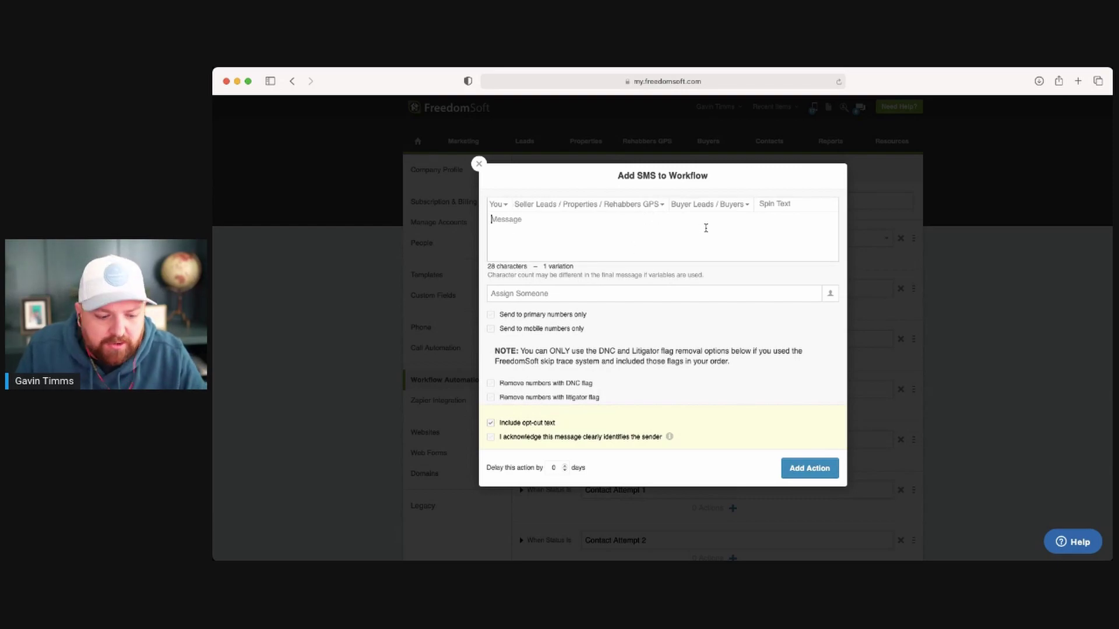
text(Hi)
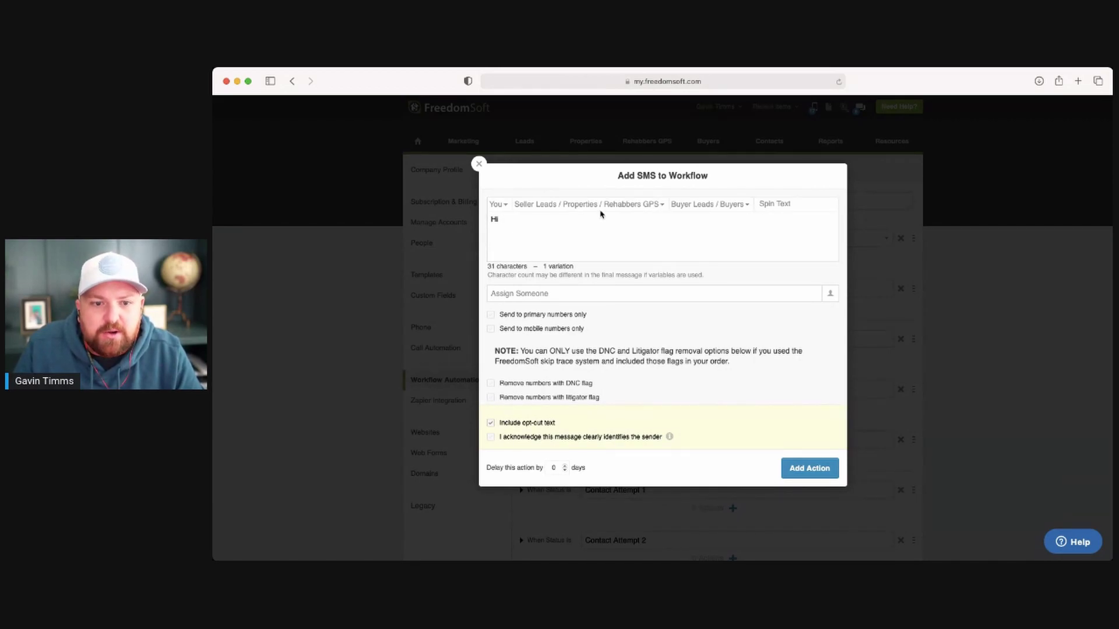
text({!property_first_name})
text(the)
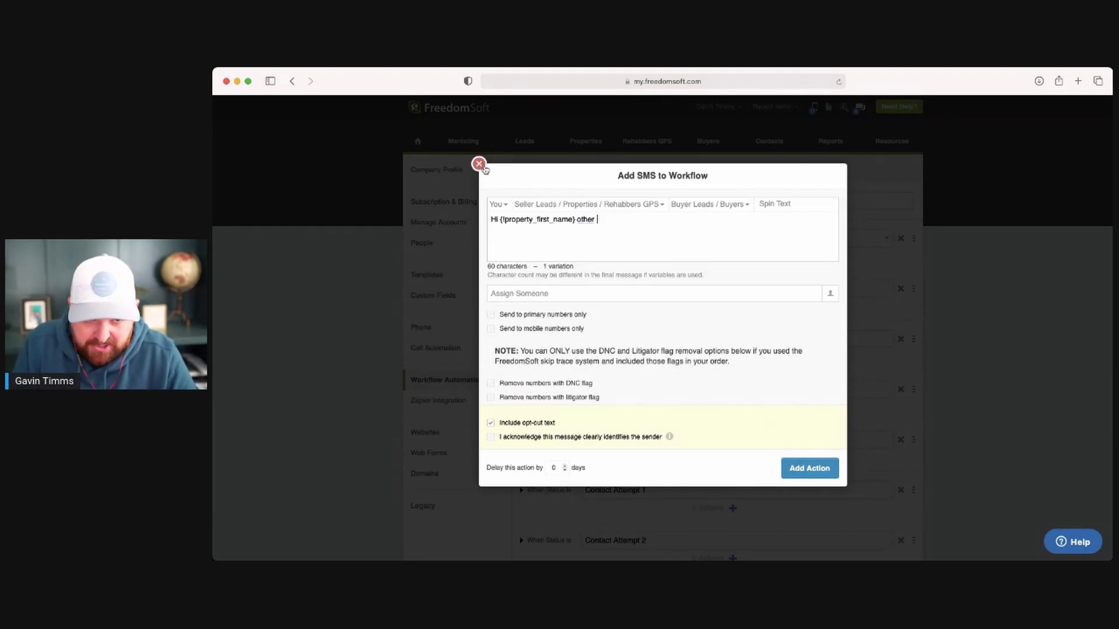
Discard the draft SMS and view Cold Follow-up's SMS actions, delays 178 to 8 days
click(479, 164)
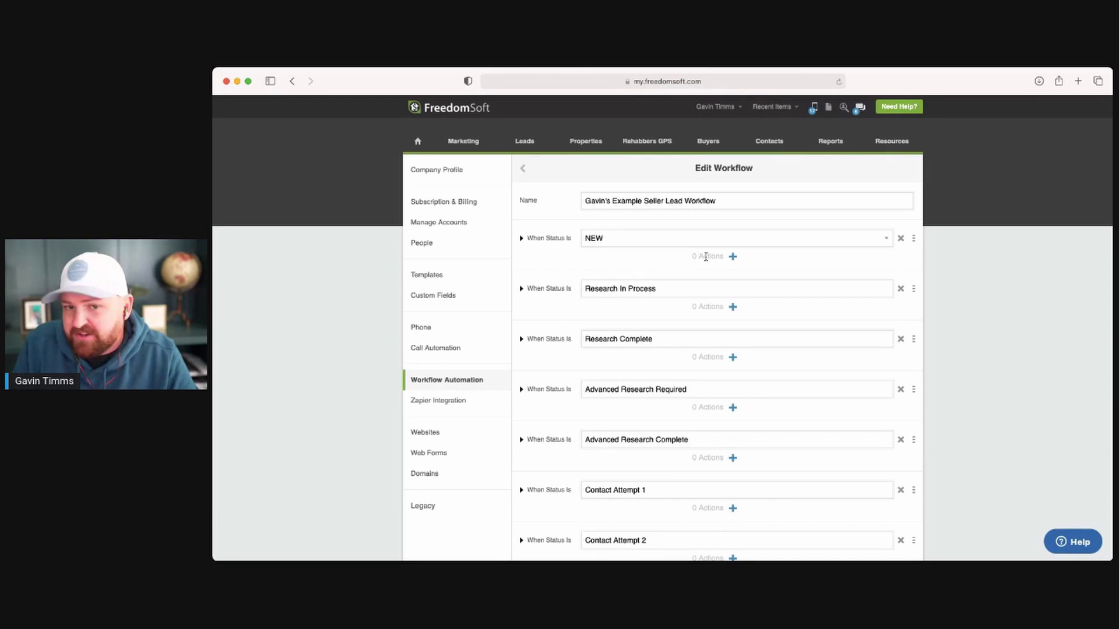
scroll(702, 257, down, 2)
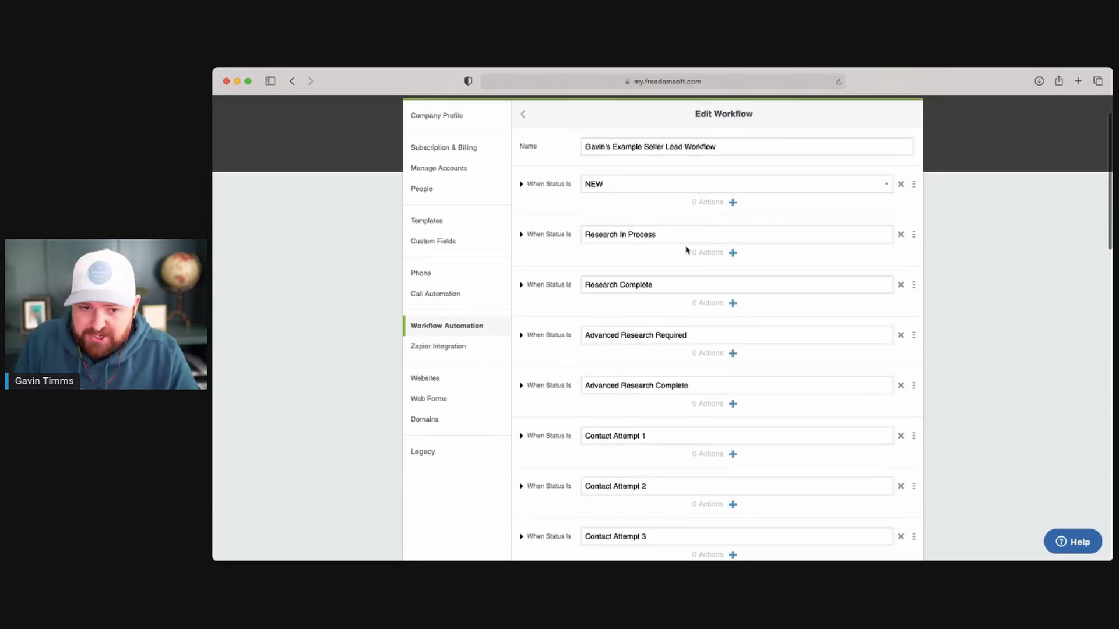
scroll(685, 250, down, 7)
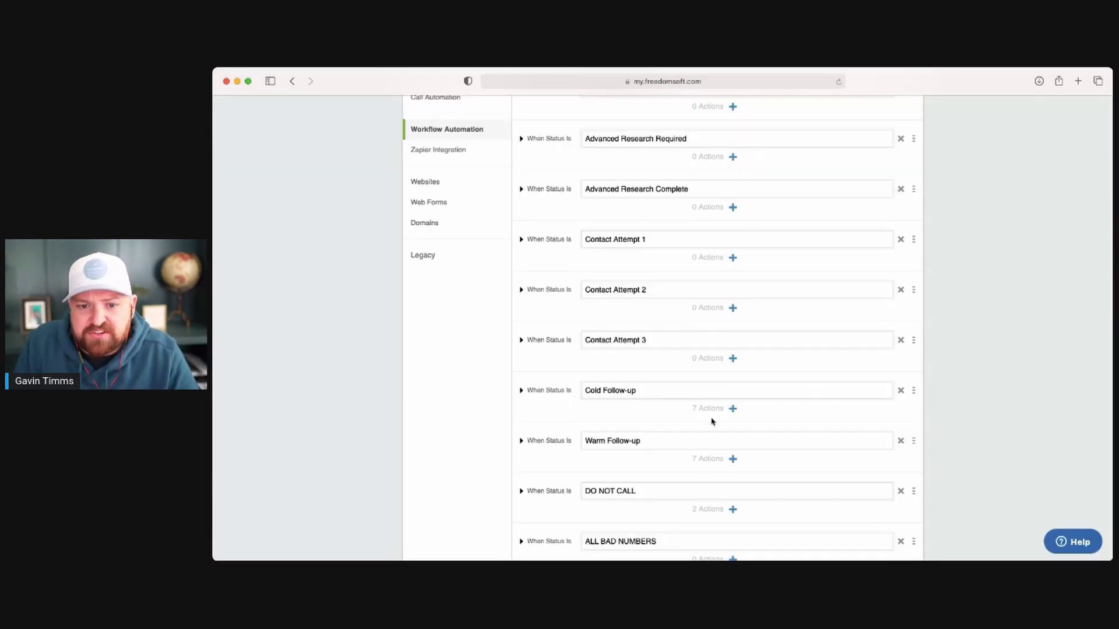
click(732, 409)
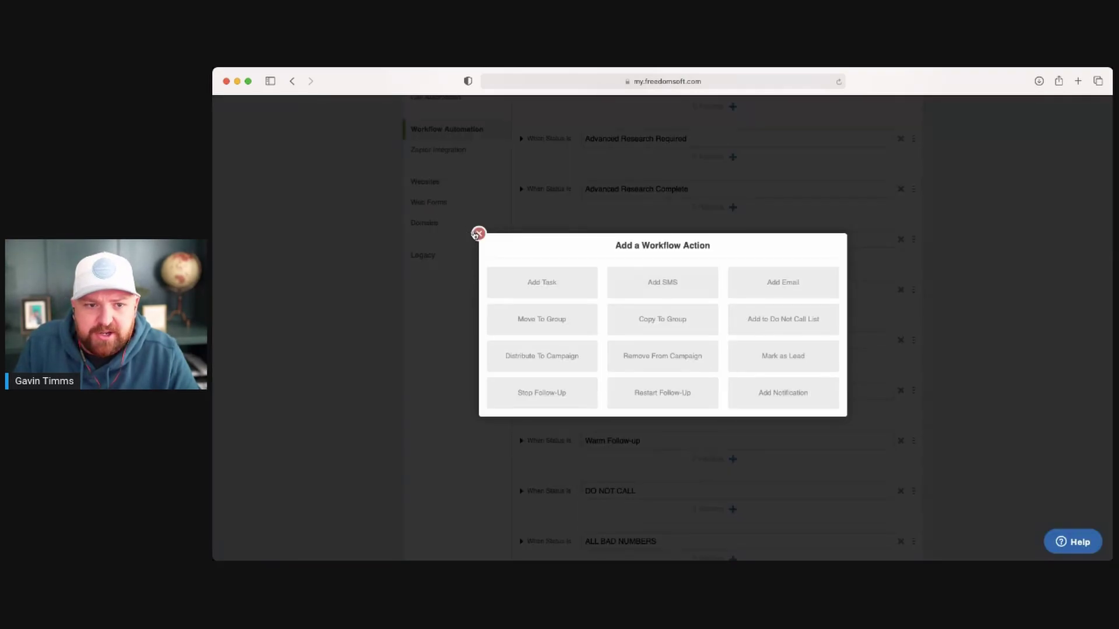
click(477, 234)
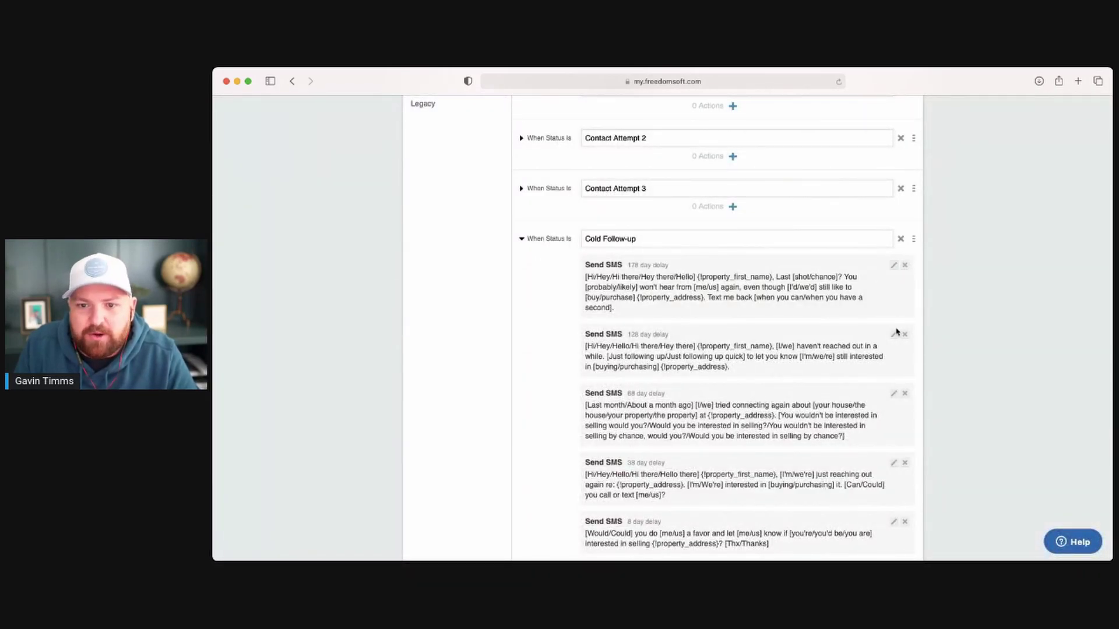
scroll(895, 337, down, 1)
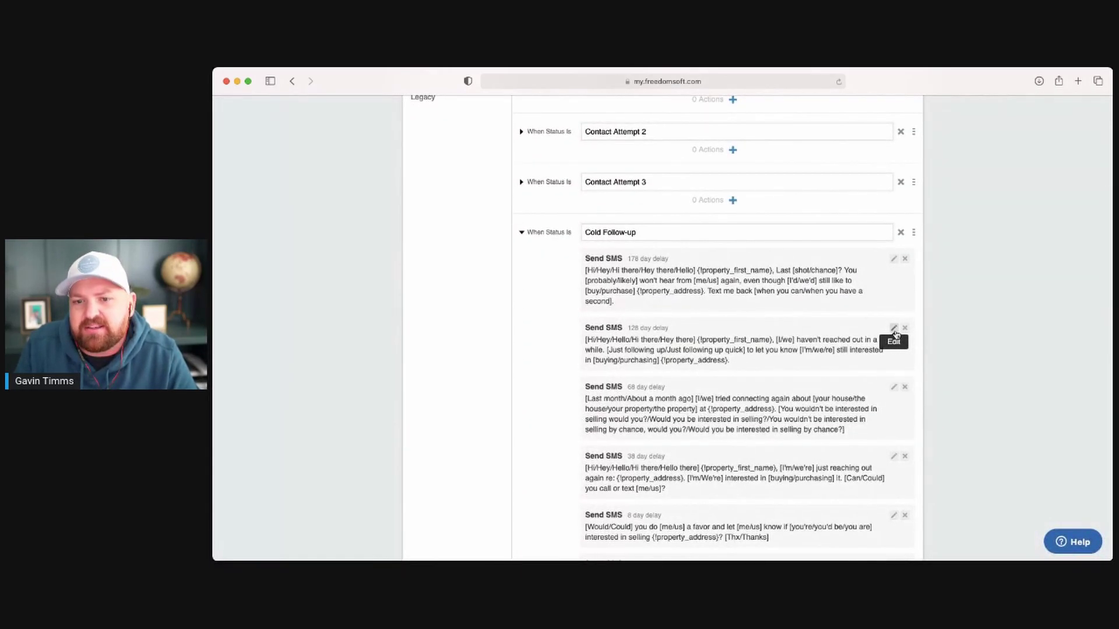
Inspect the 128-day follow-up SMS without changing it
click(893, 330)
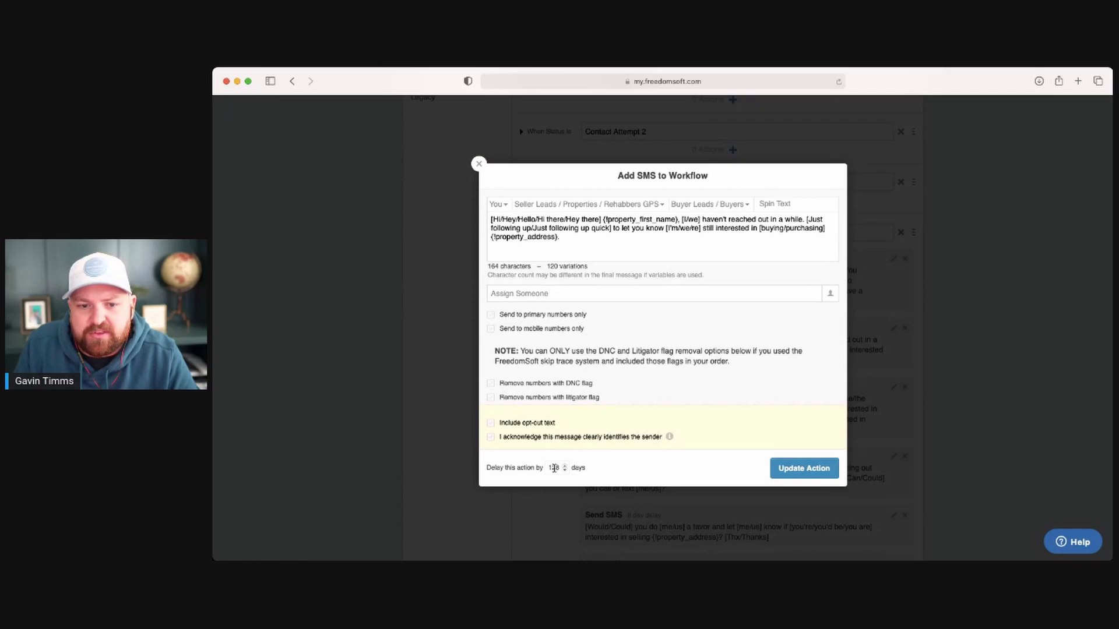
click(479, 164)
scroll(481, 180, up, 5)
scroll(481, 188, up, 3)
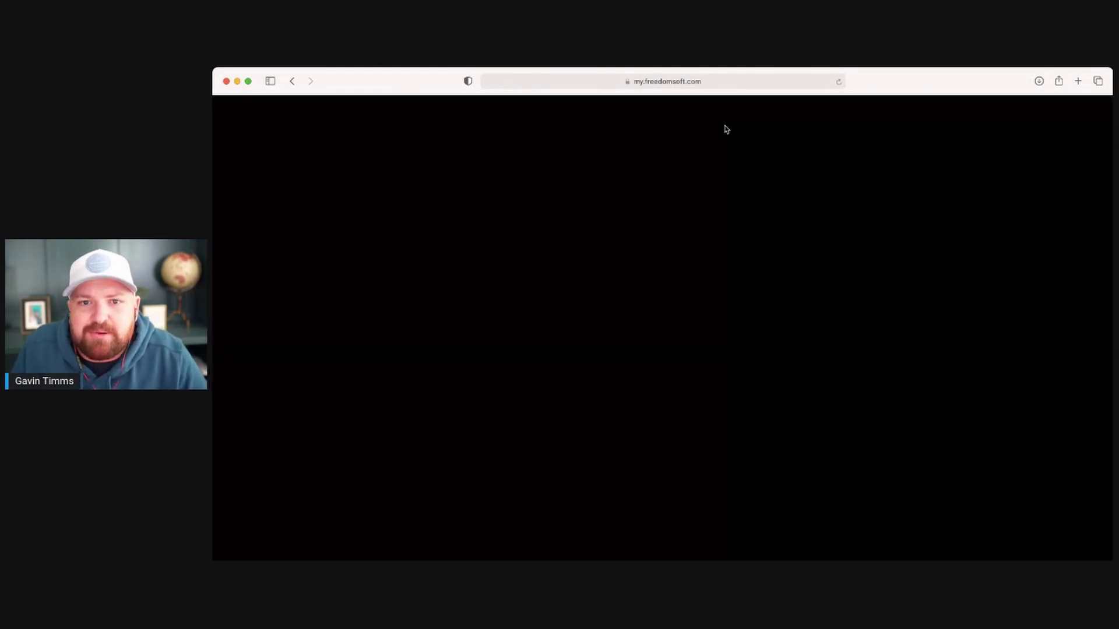
Return to Settings > Workflow Automation to see the three workflows' action counts
click(730, 109)
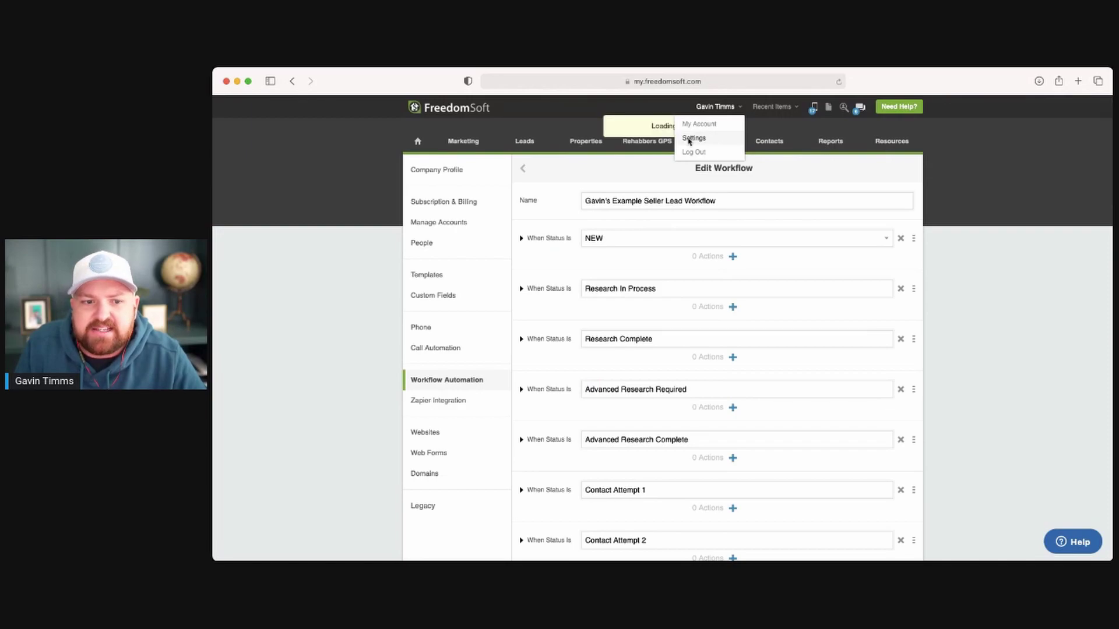
click(690, 139)
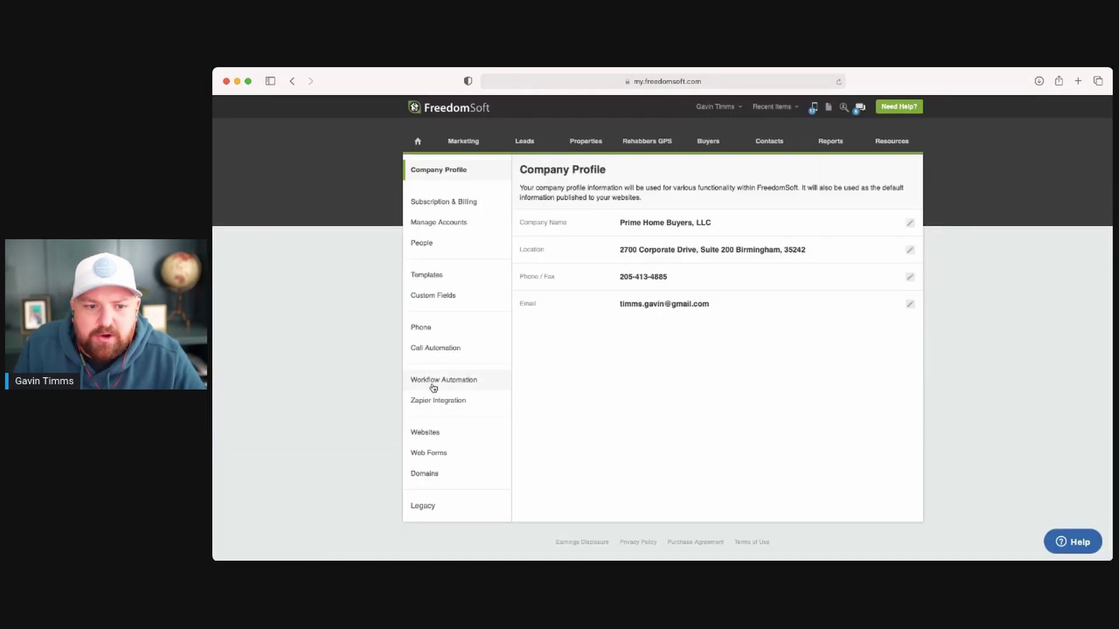
click(434, 382)
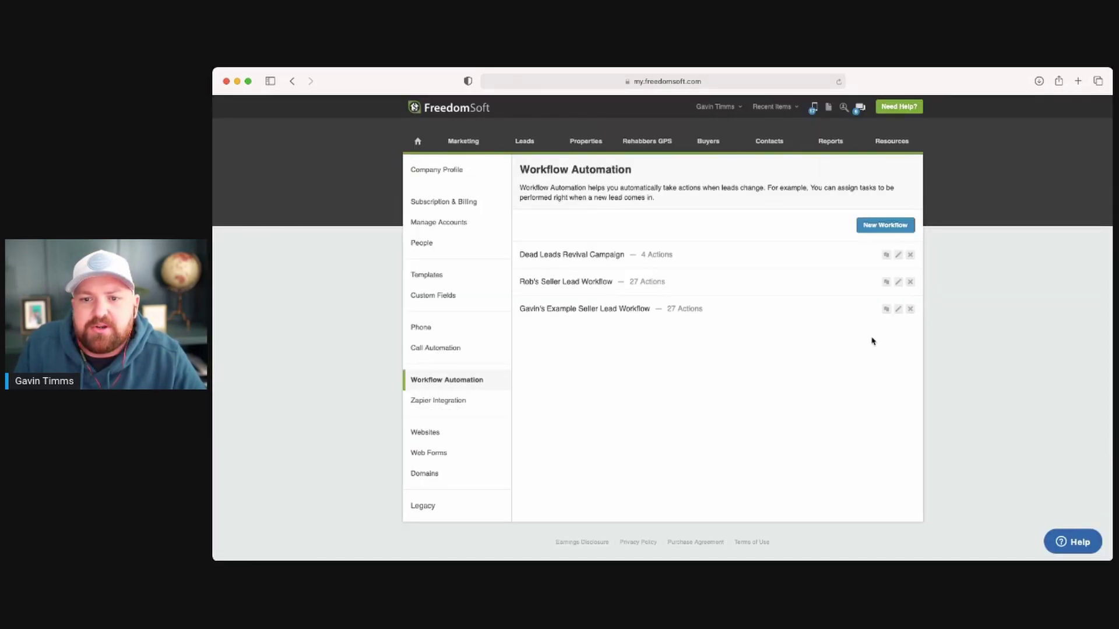
Start a new workflow, add a trial NEW status set, then remove it
click(872, 226)
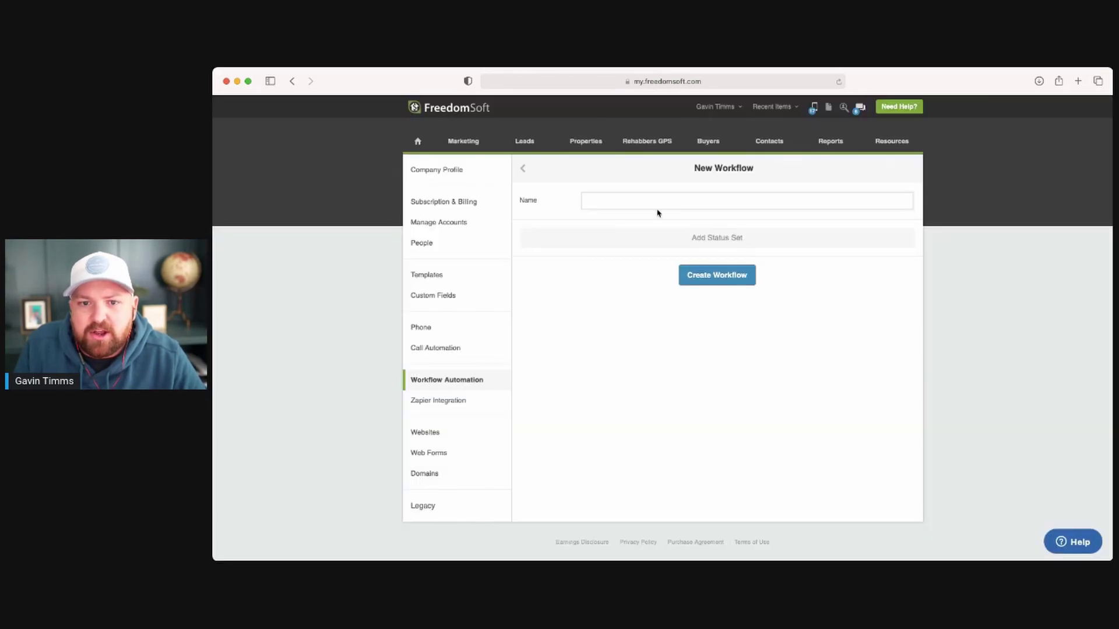
click(661, 207)
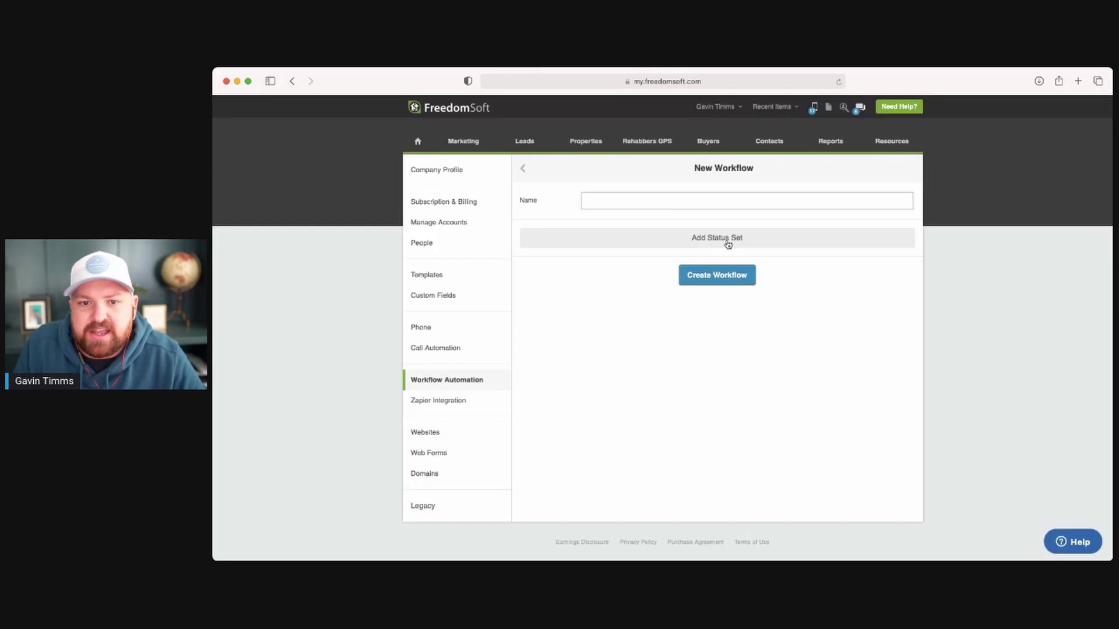
click(728, 241)
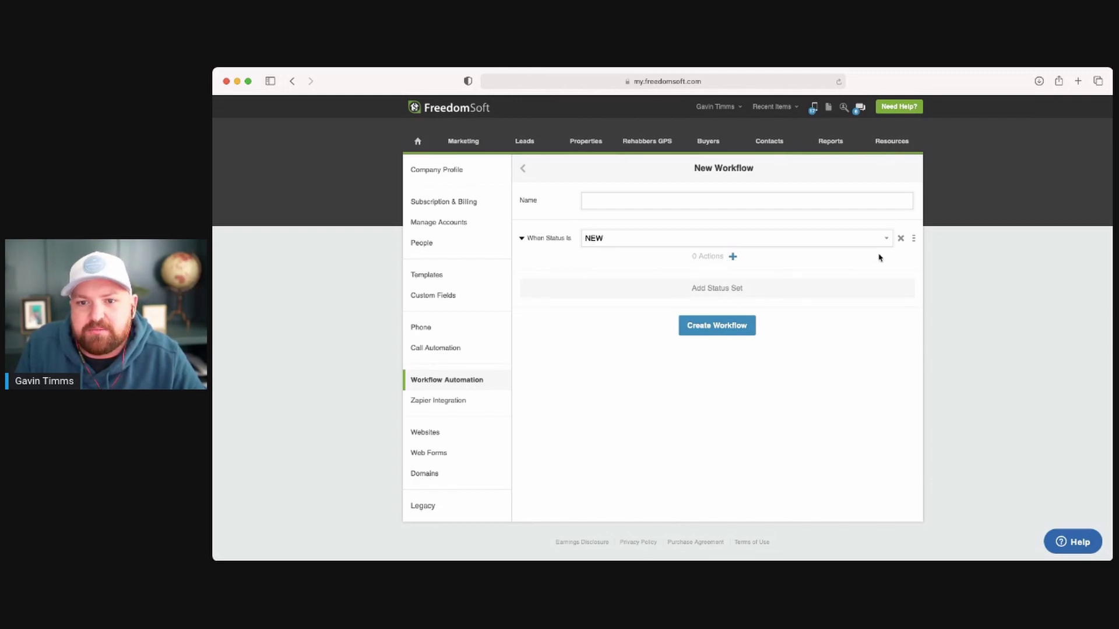
click(900, 238)
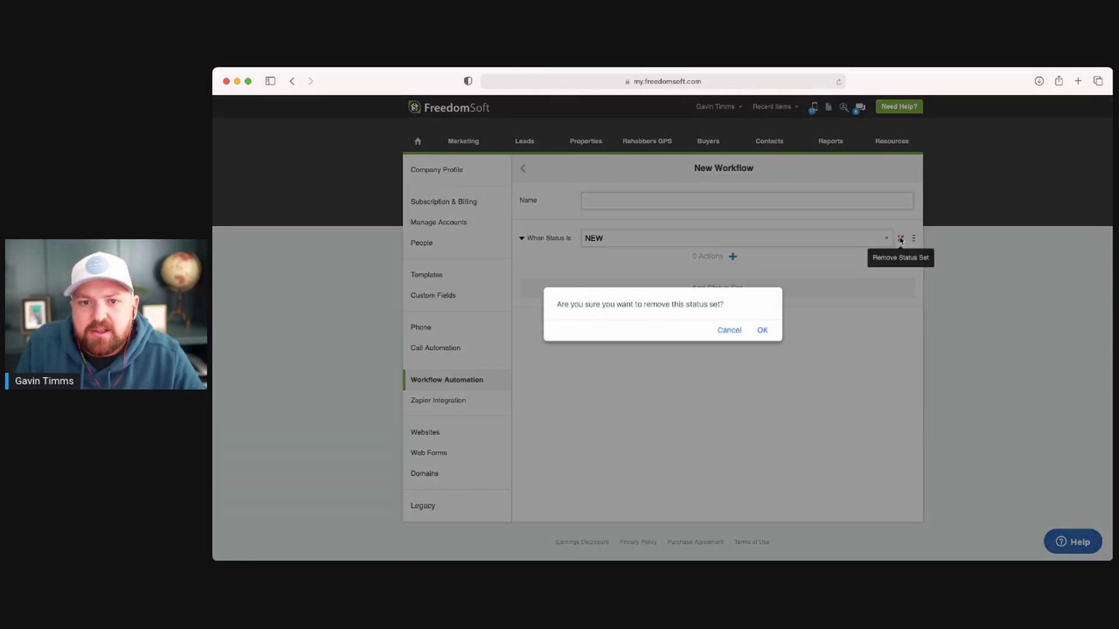
click(763, 331)
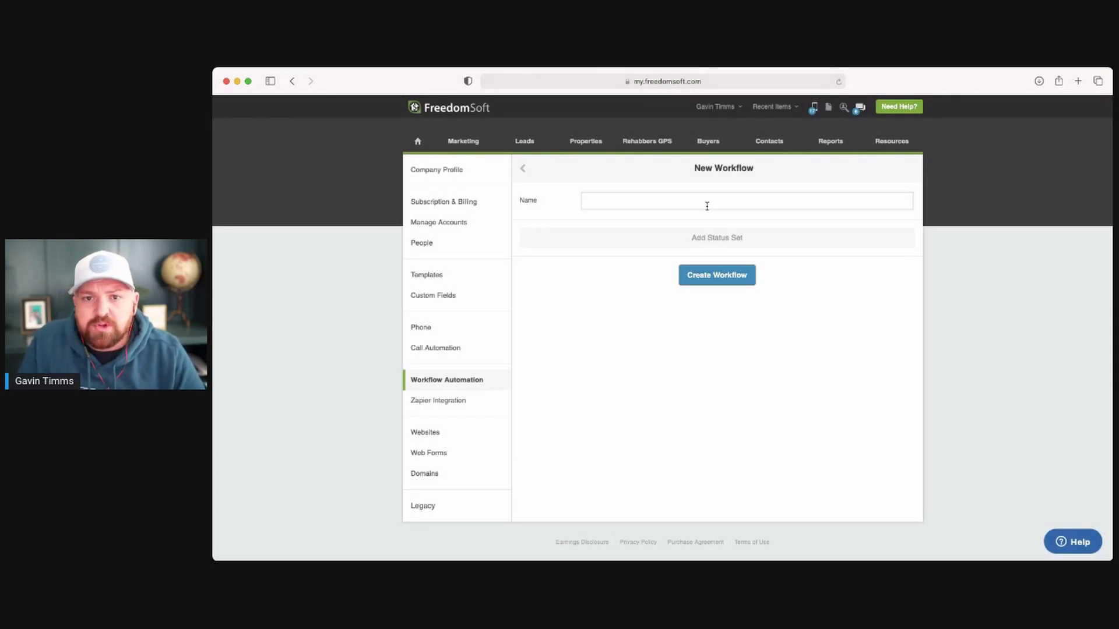
Open the Florida Cold Calling campaign from Leads > My Pipeline
mouse_move(475, 142)
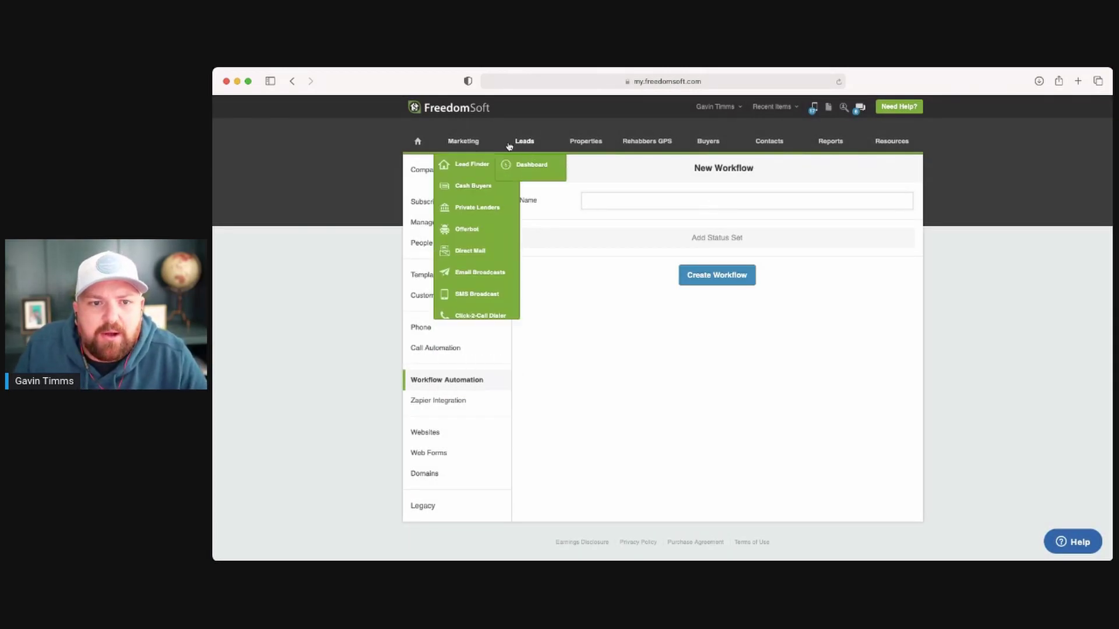
click(520, 186)
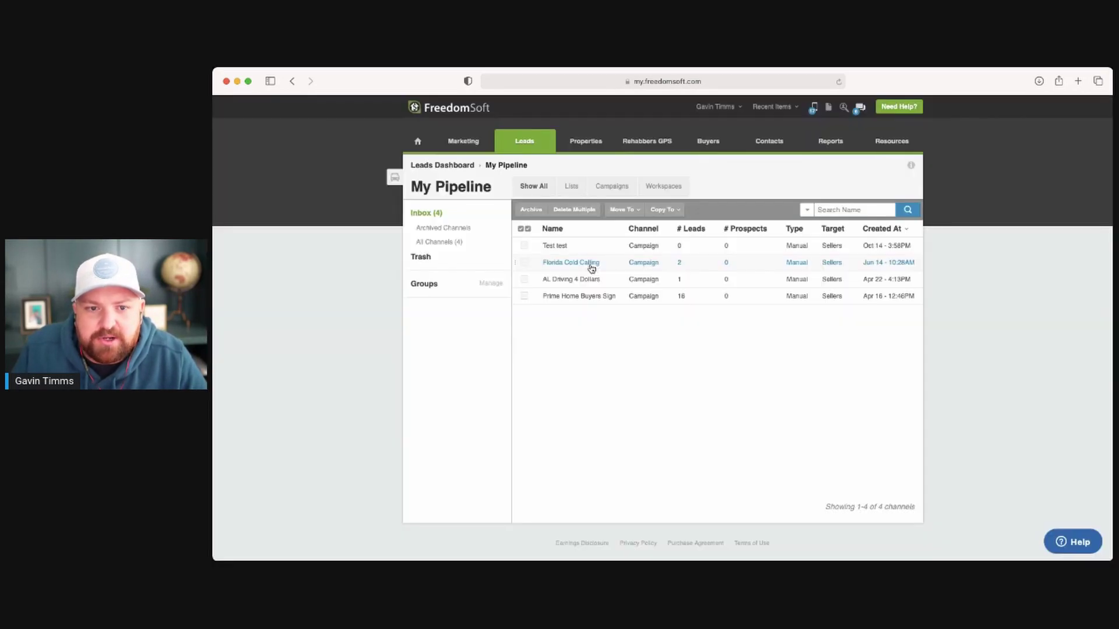
click(592, 262)
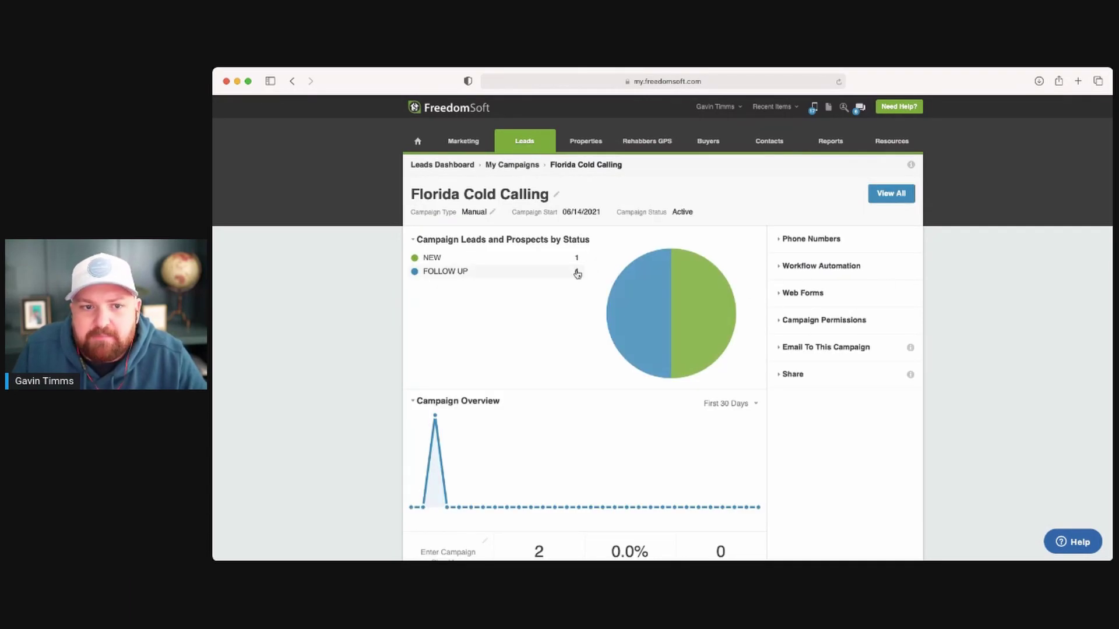
click(557, 194)
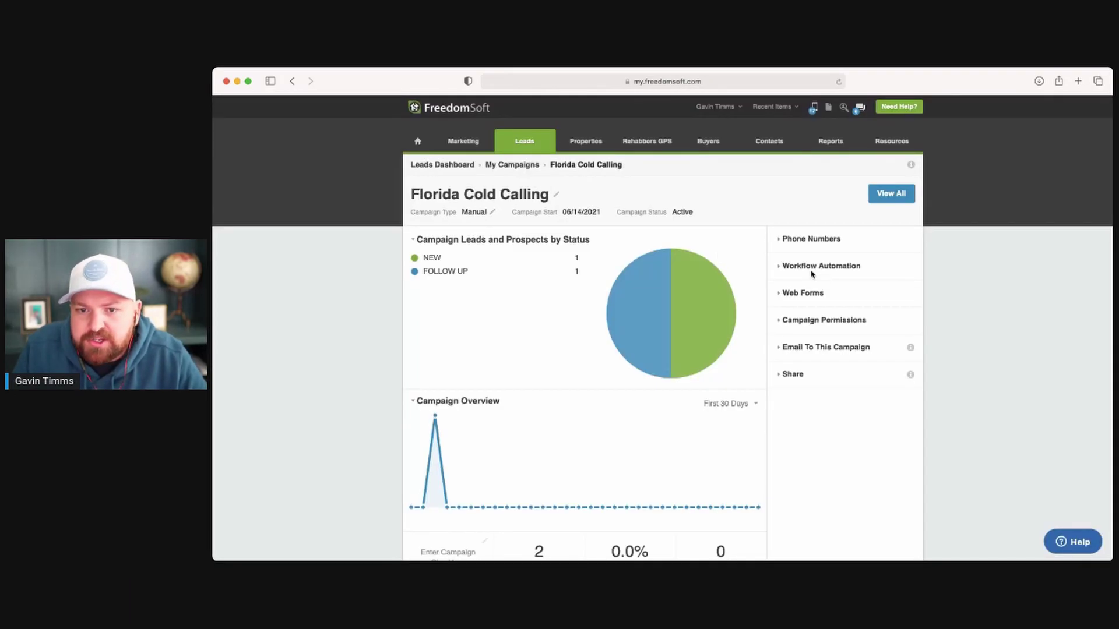
Link only the example seller-lead workflow to the campaign, unchecking the other seller-lead workflow
click(806, 267)
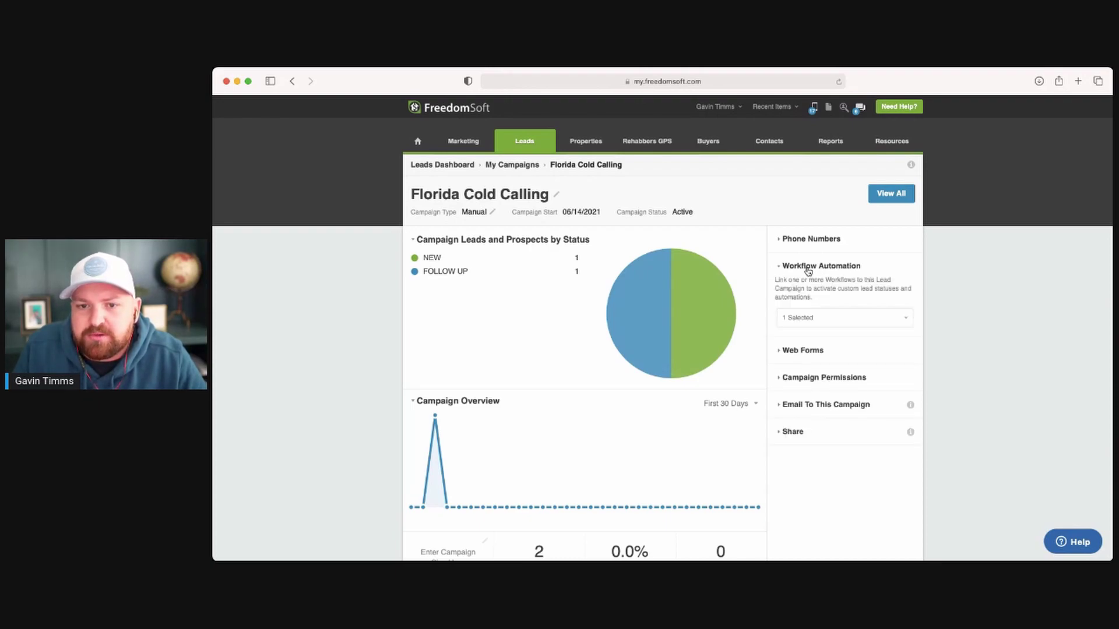
click(818, 318)
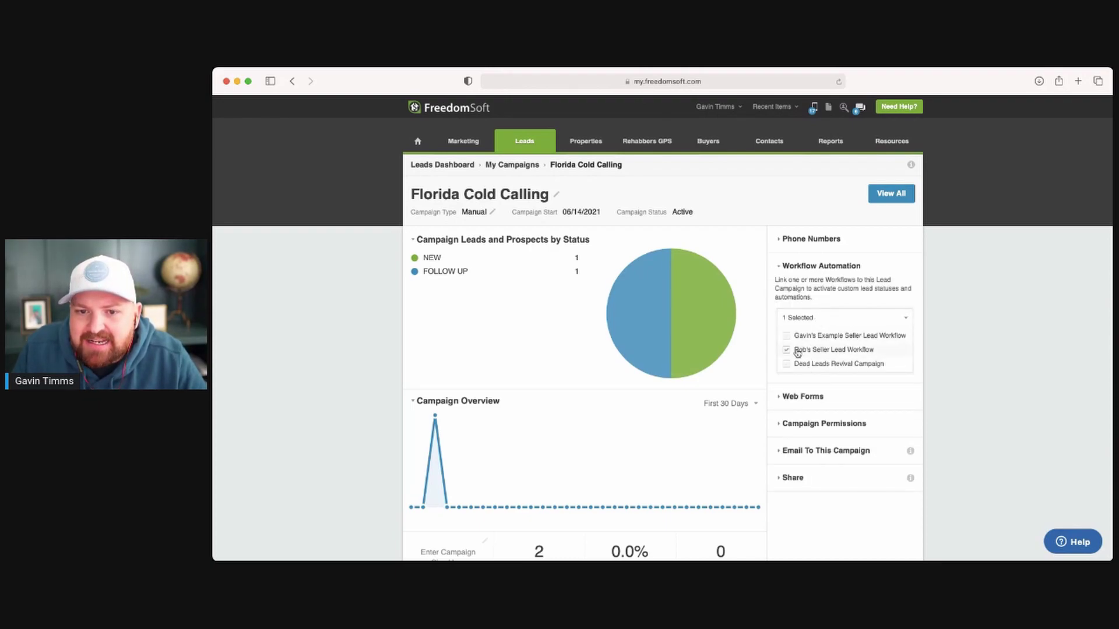
click(787, 337)
click(787, 351)
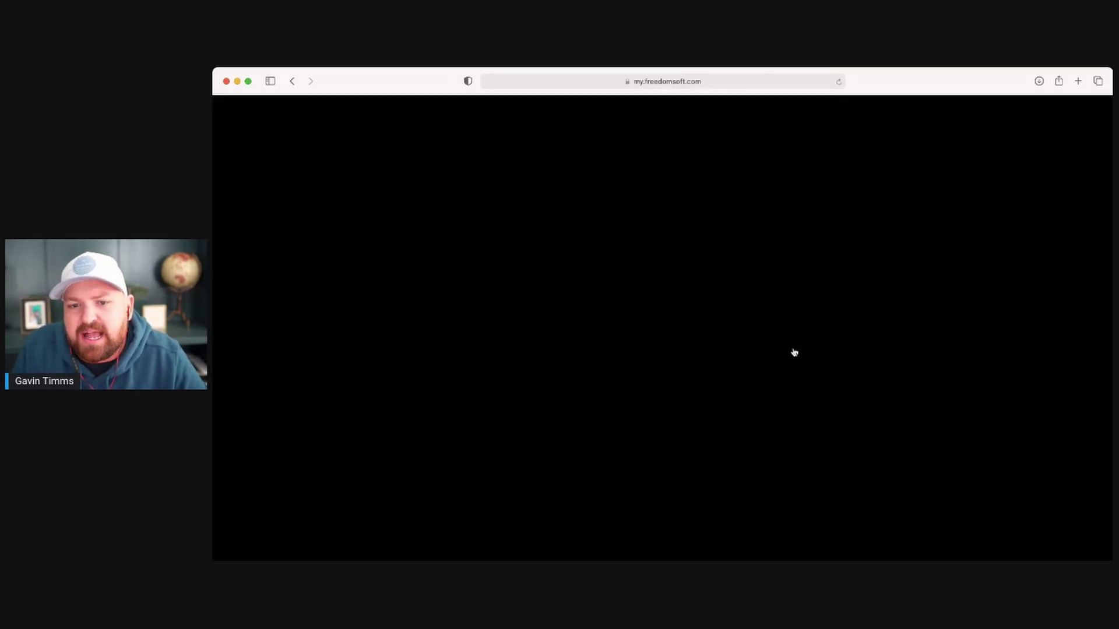
click(787, 350)
click(787, 336)
click(786, 350)
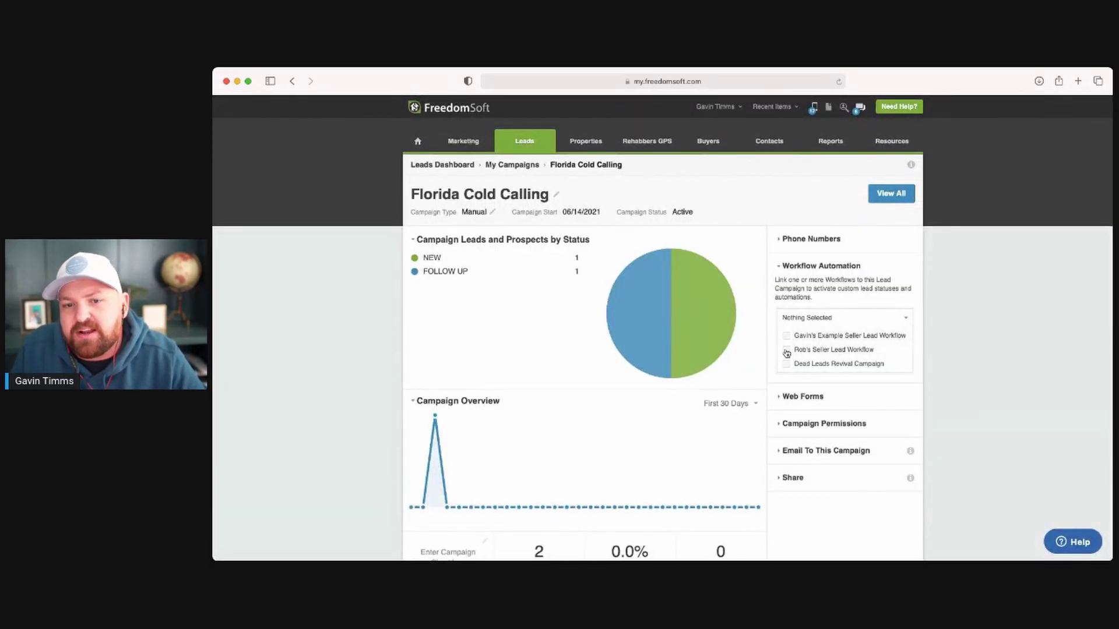
click(788, 338)
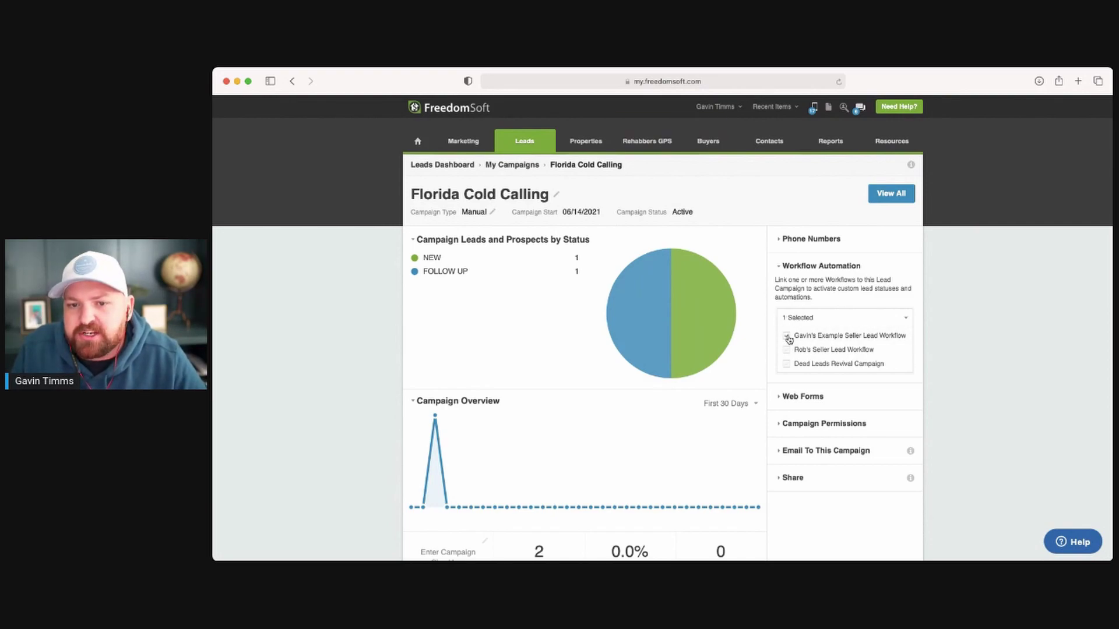
click(788, 338)
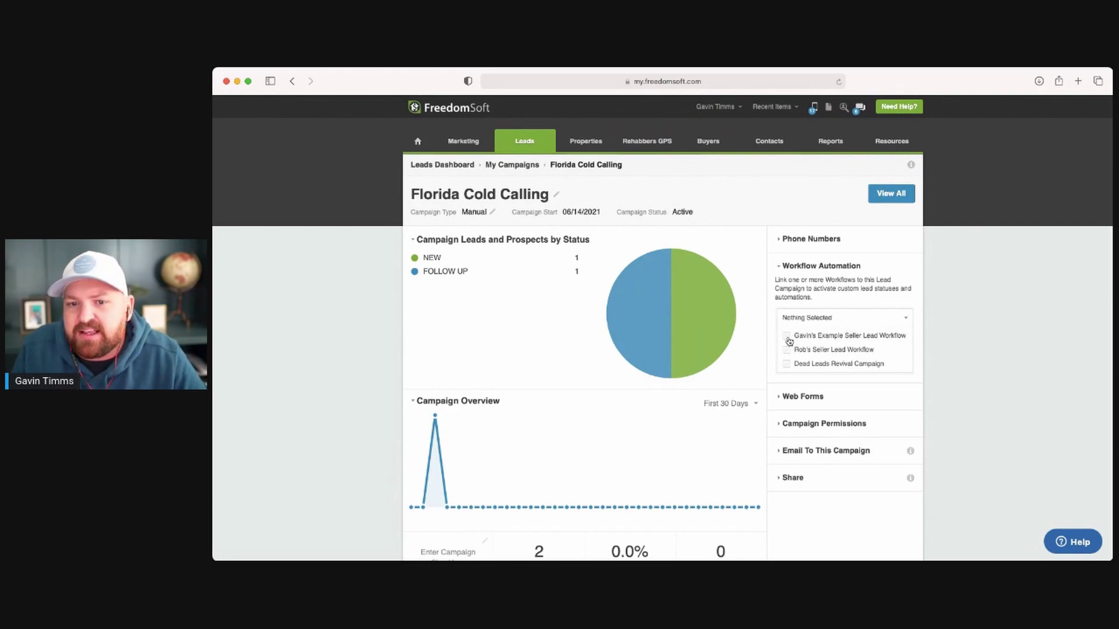
click(787, 338)
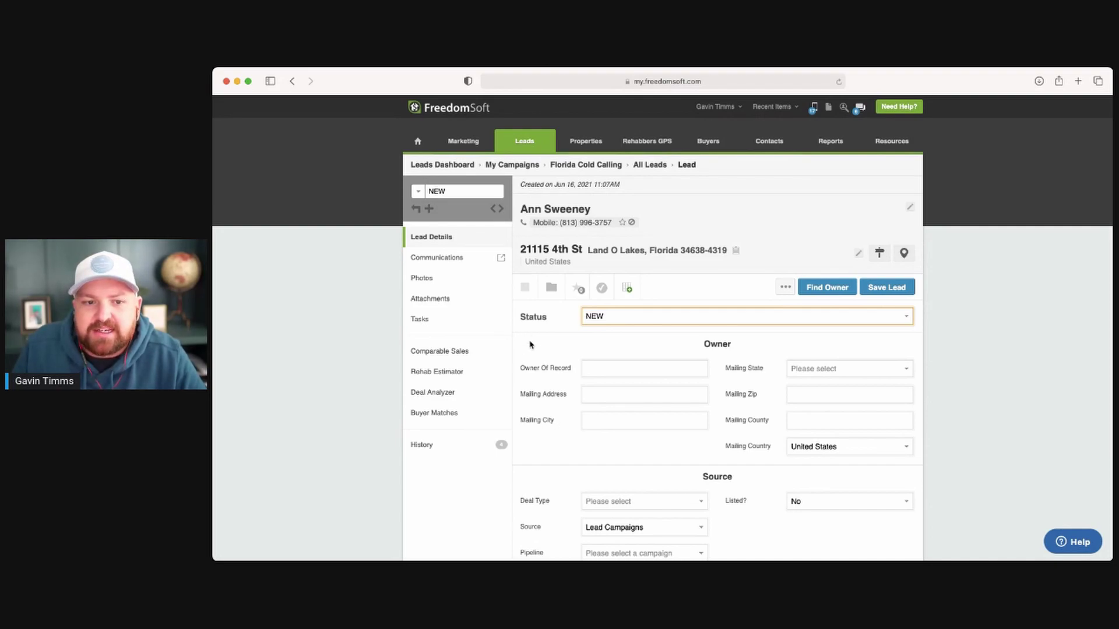
Return to Settings > Workflow Automation via the user menu
mouse_move(716, 108)
click(713, 139)
click(438, 379)
Reopen the example seller-lead workflow and expand Cold Follow-up's 7 actions
click(898, 310)
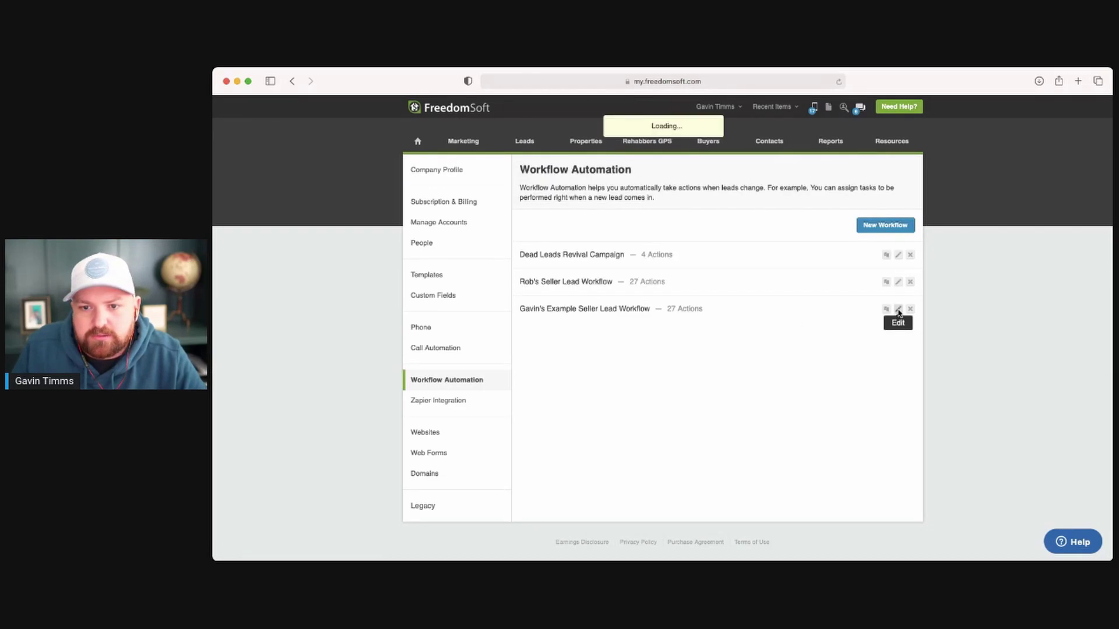
scroll(754, 439, down, 5)
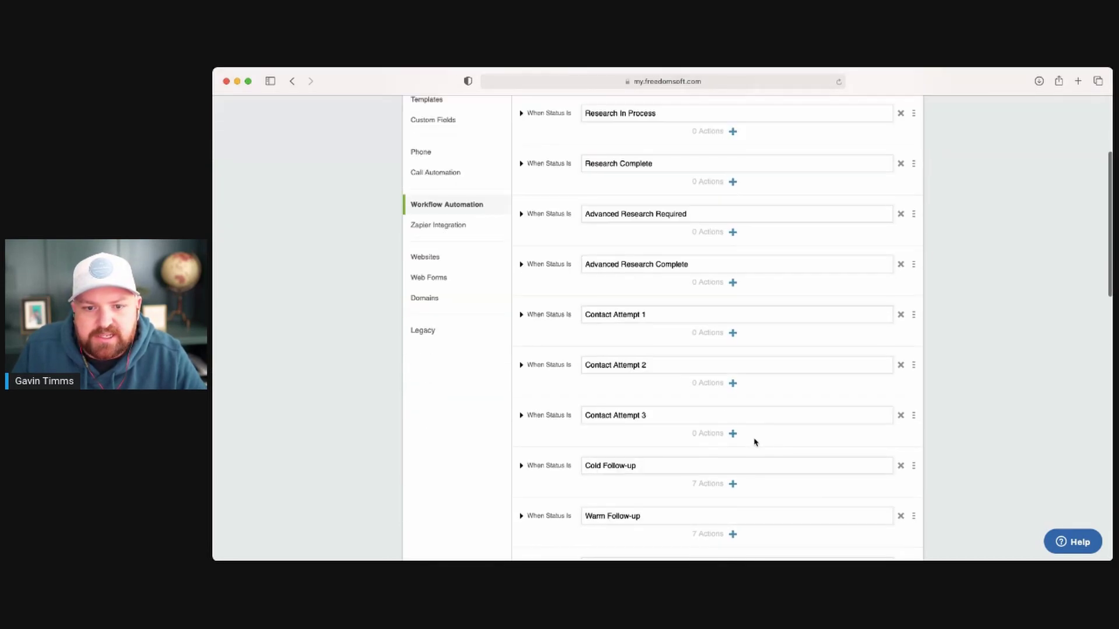
scroll(633, 318, down, 1)
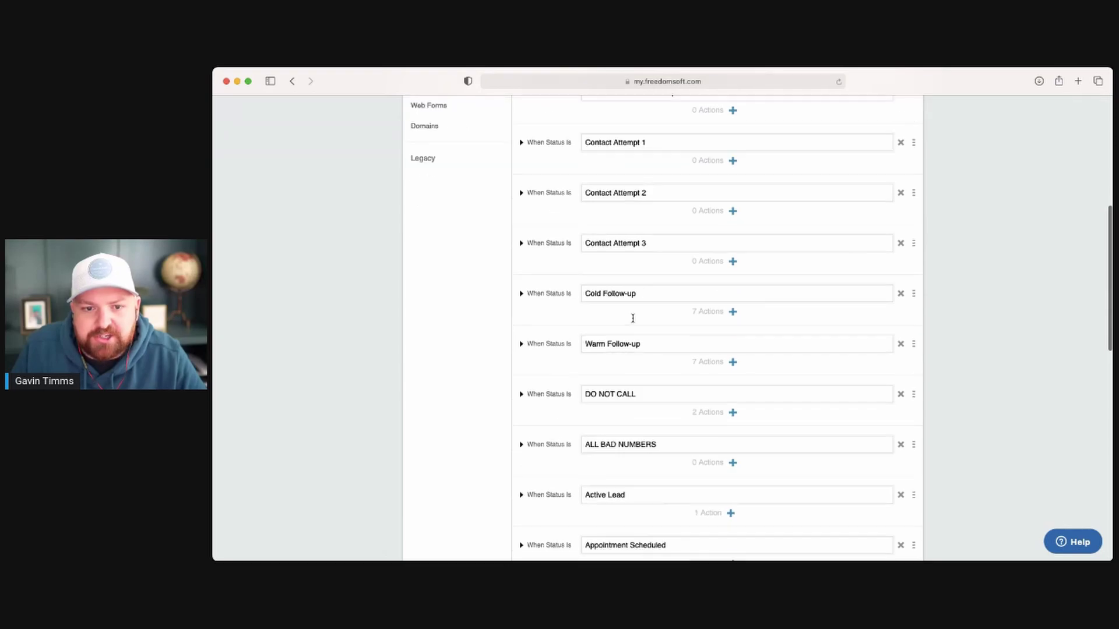
click(522, 293)
scroll(627, 328, down, 3)
scroll(626, 328, down, 2)
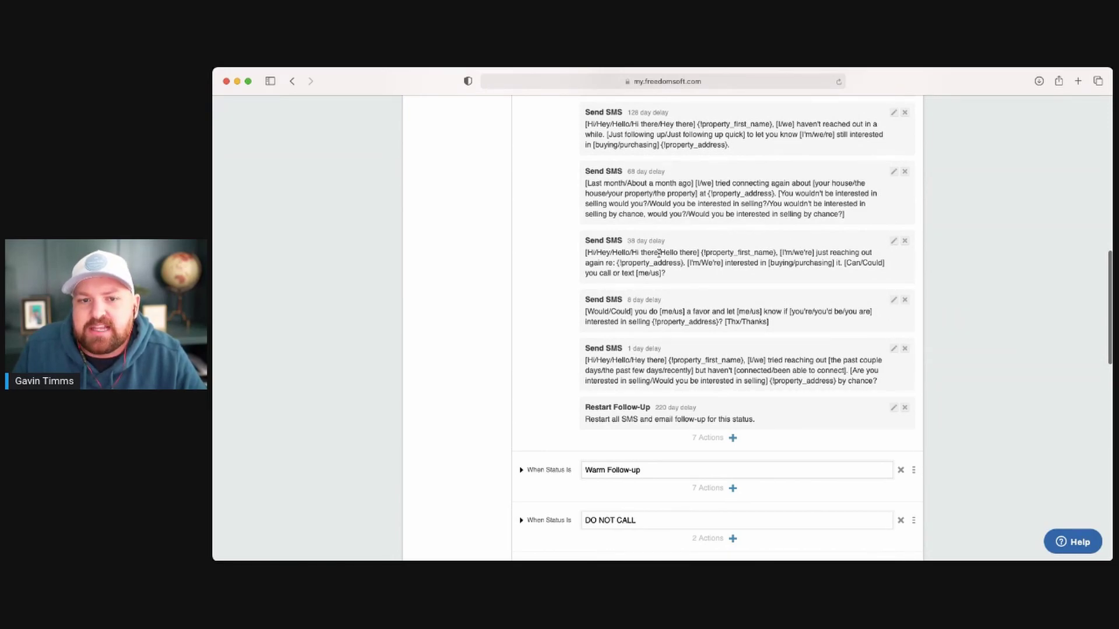
Review Cold Follow-up's Send SMS actions, then collapse the list
scroll(658, 254, up, 20)
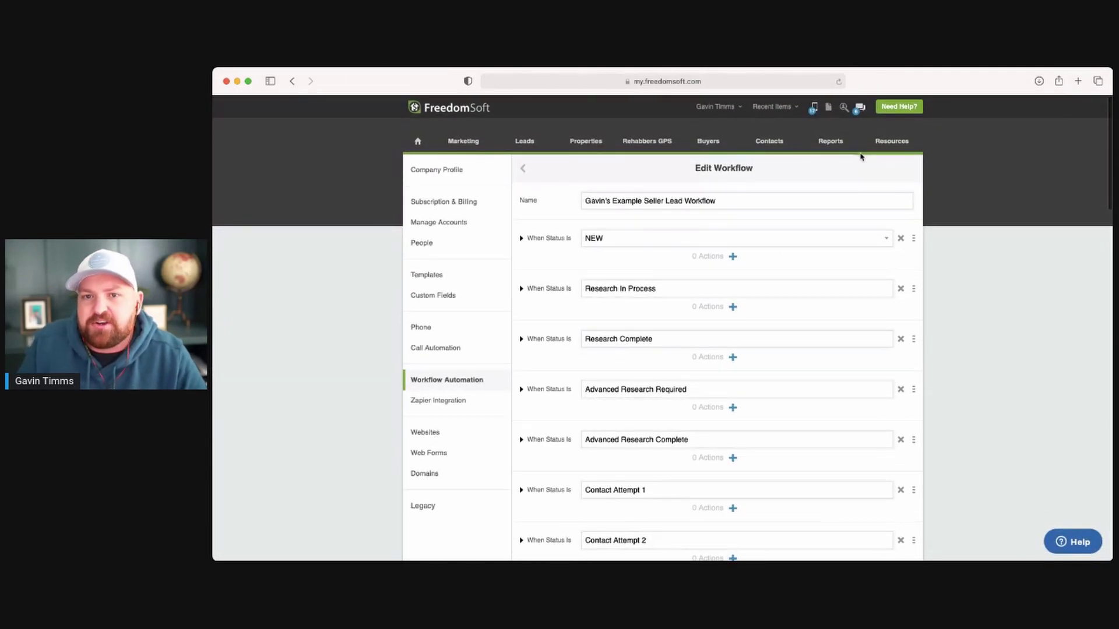
mouse_move(860, 156)
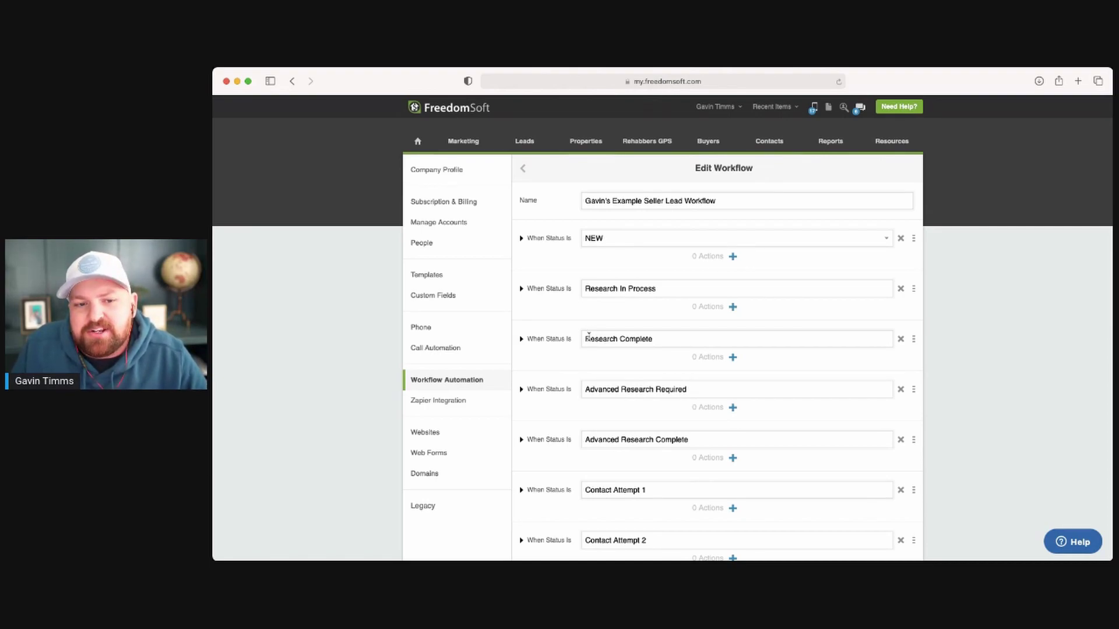
scroll(590, 340, down, 3)
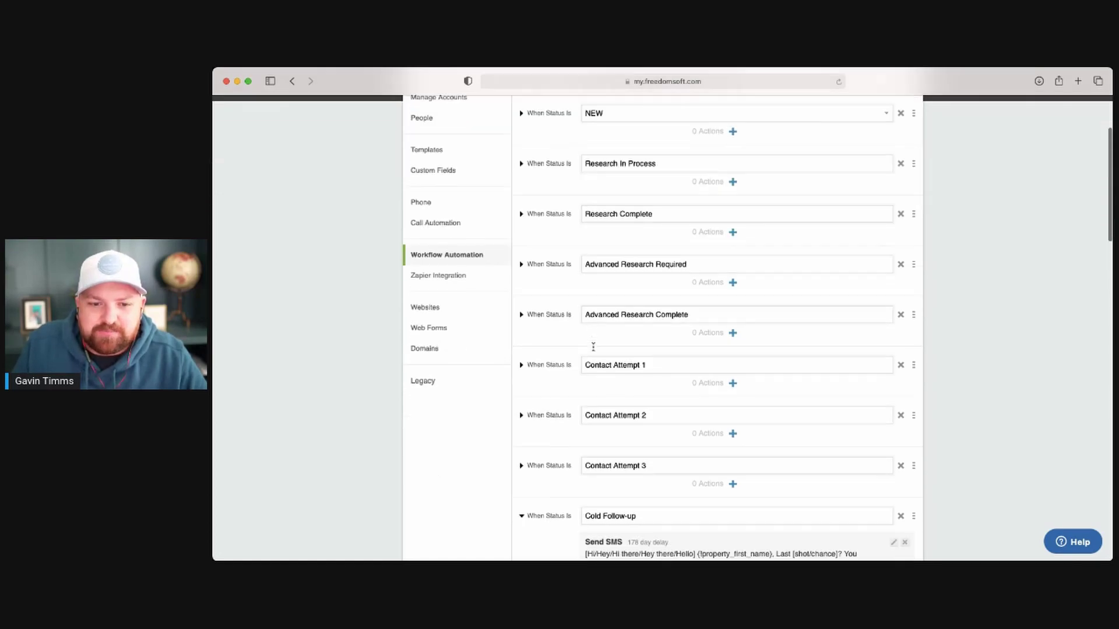
scroll(593, 350, down, 3)
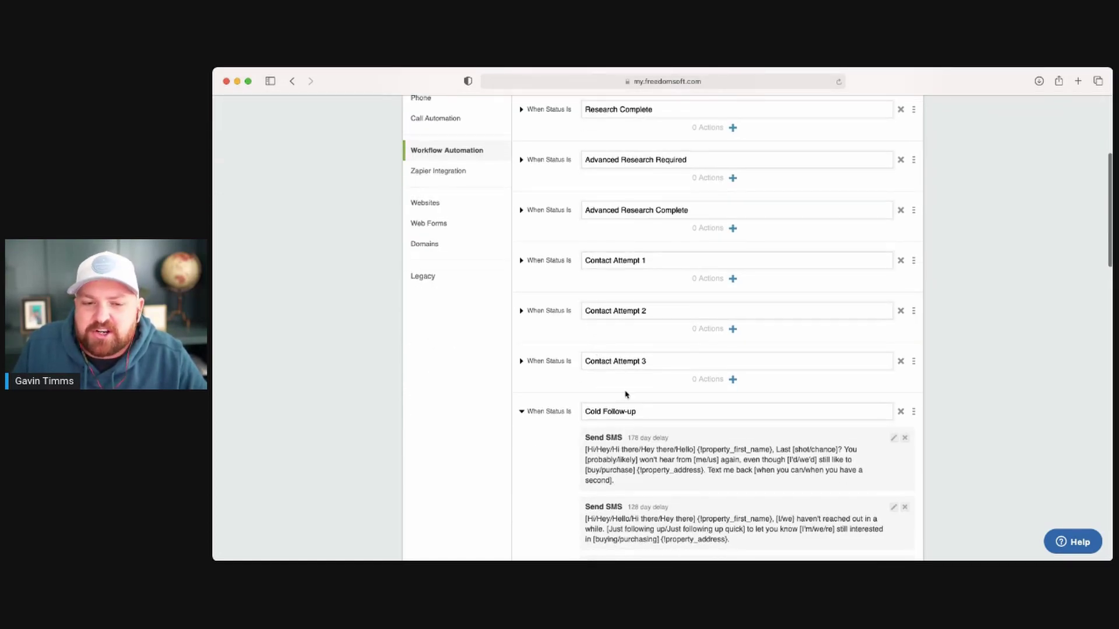
scroll(634, 402, down, 2)
scroll(635, 403, down, 2)
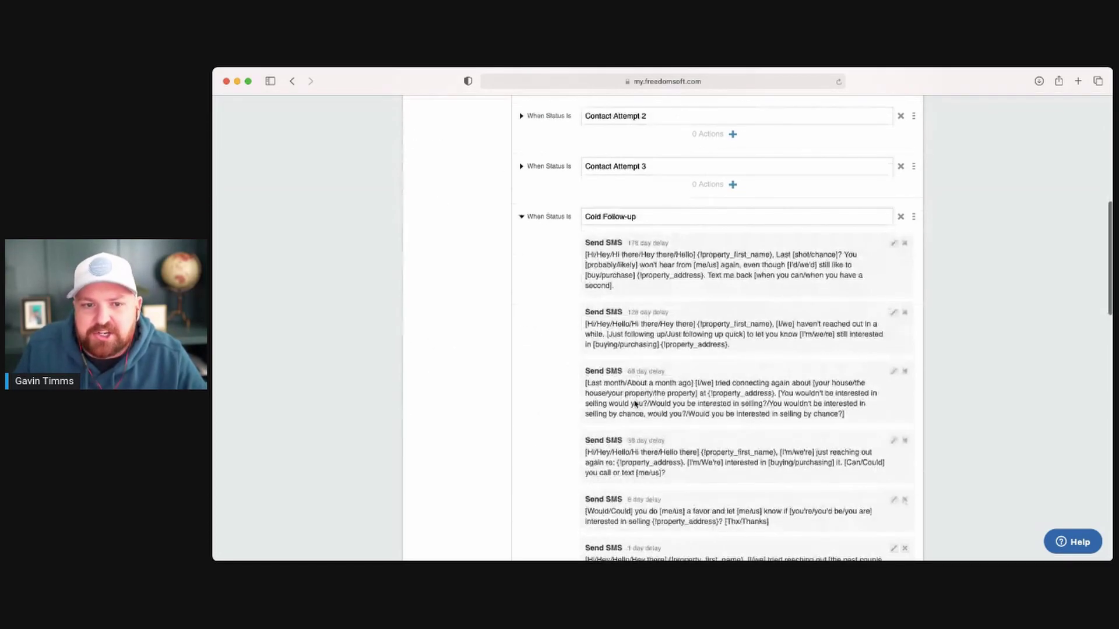
scroll(519, 295, up, 2)
click(518, 295)
scroll(521, 295, up, 3)
scroll(526, 297, up, 5)
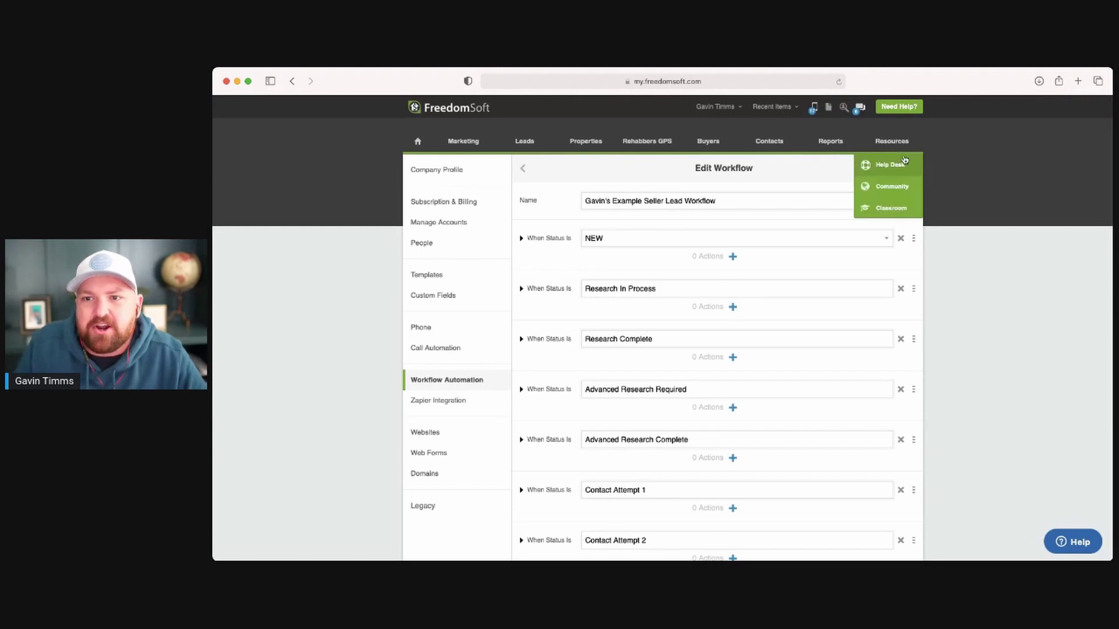
key(super+Tab)
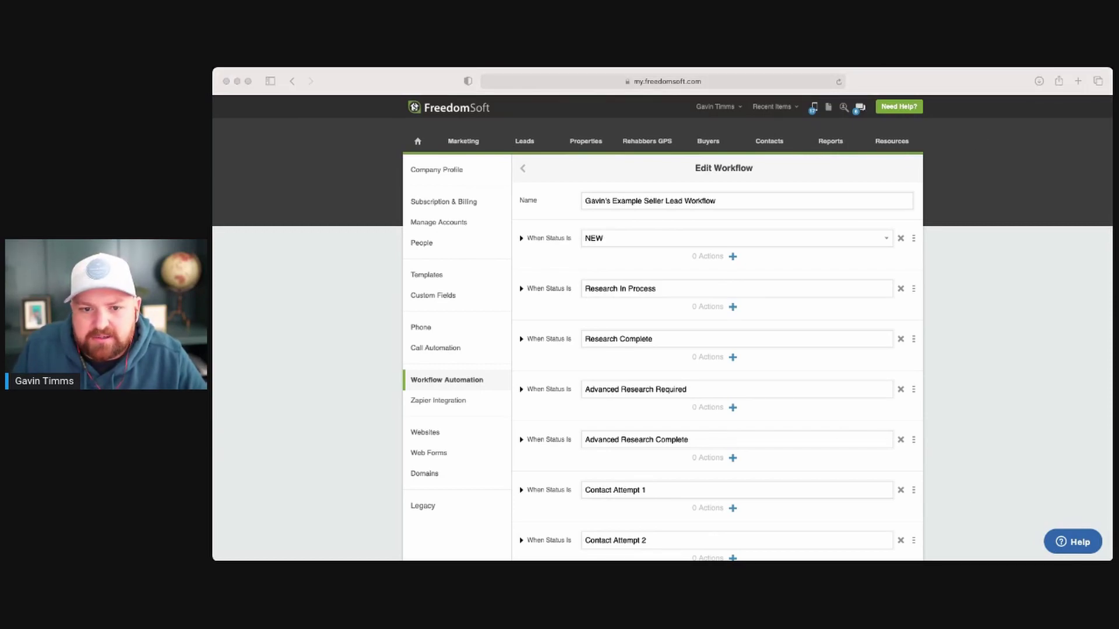